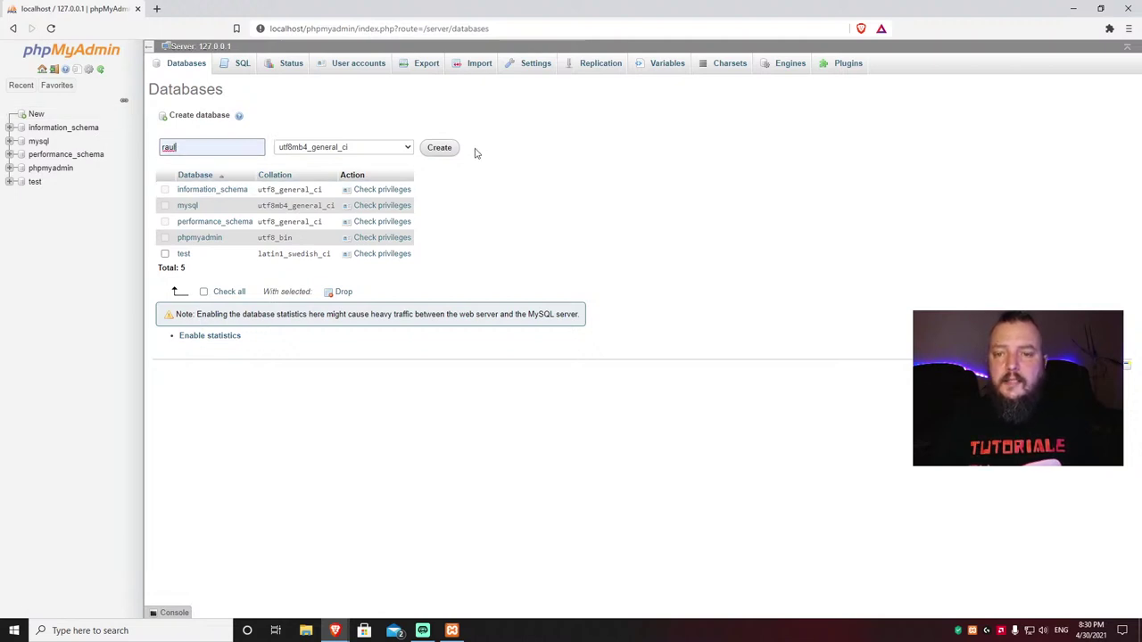
Step: Create the new empty database in phpMyAdmin
click(439, 150)
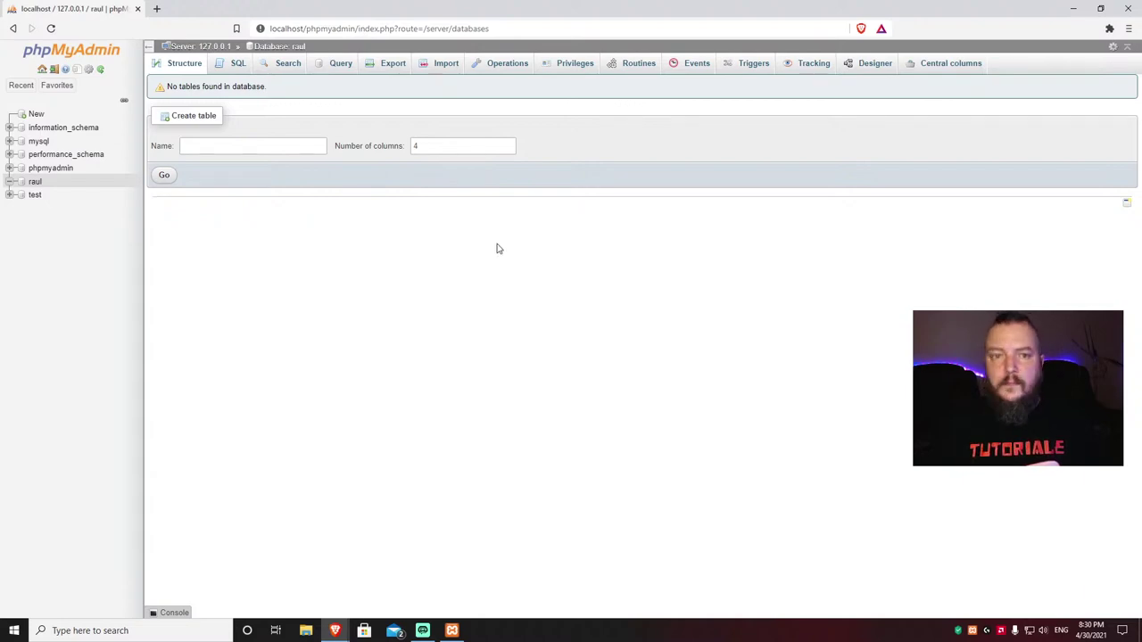
Step: Minimise the browser to reveal the XAMPP Control Panel on the desktop
click(1074, 7)
Step: Restore the WordPress setup window, highlight the database name requirement, and close the downloads bar
mouse_move(328, 631)
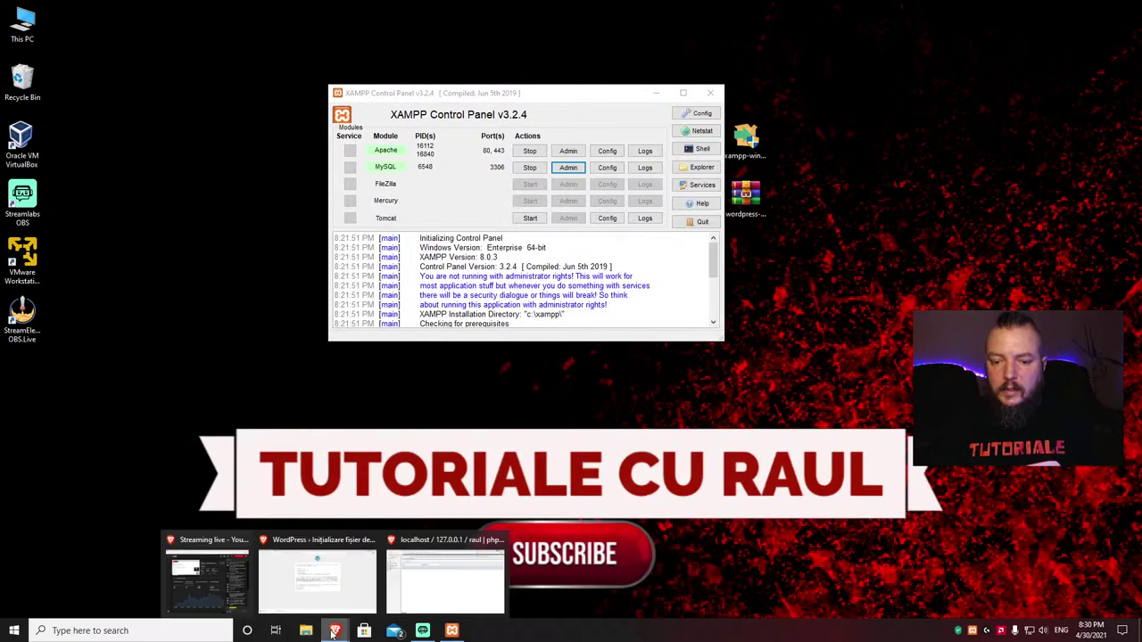
click(298, 540)
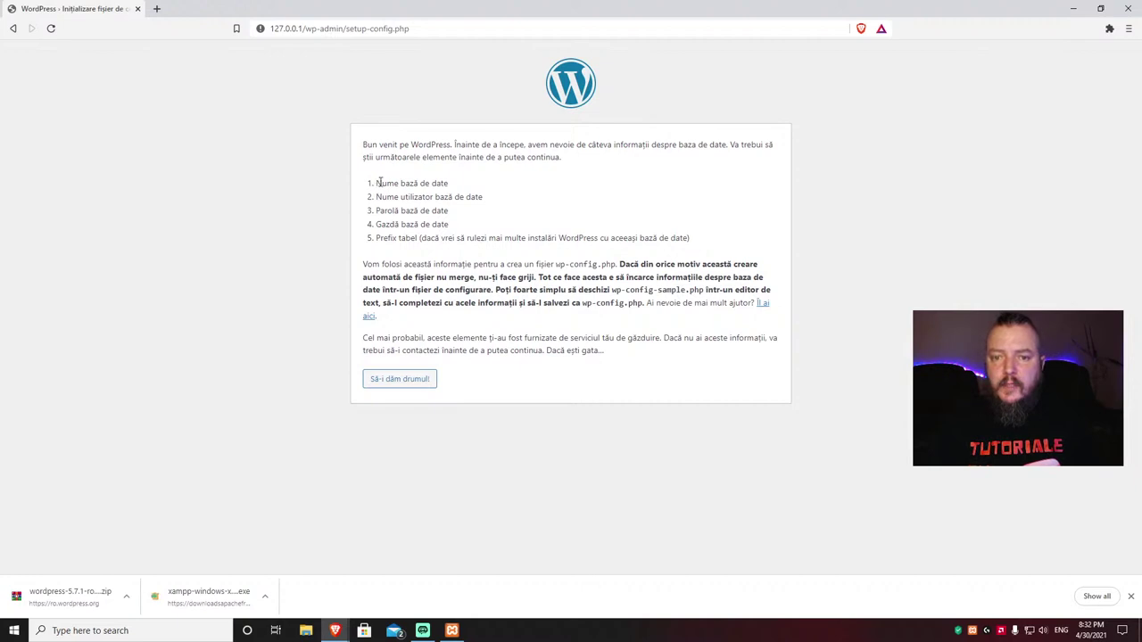
drag(379, 183, 454, 188)
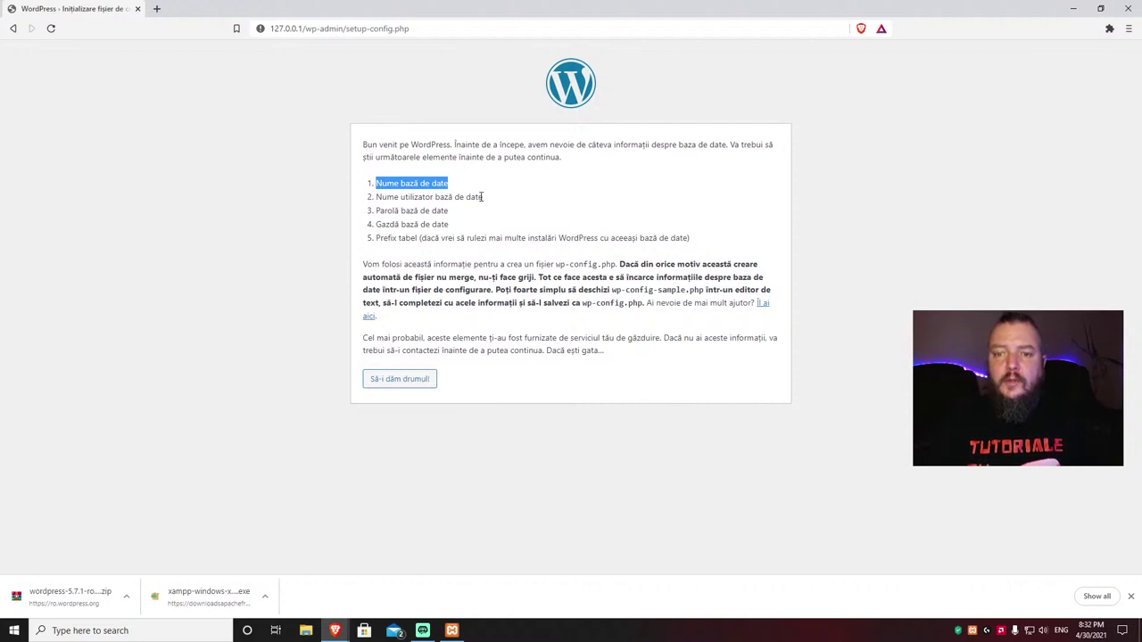
click(365, 197)
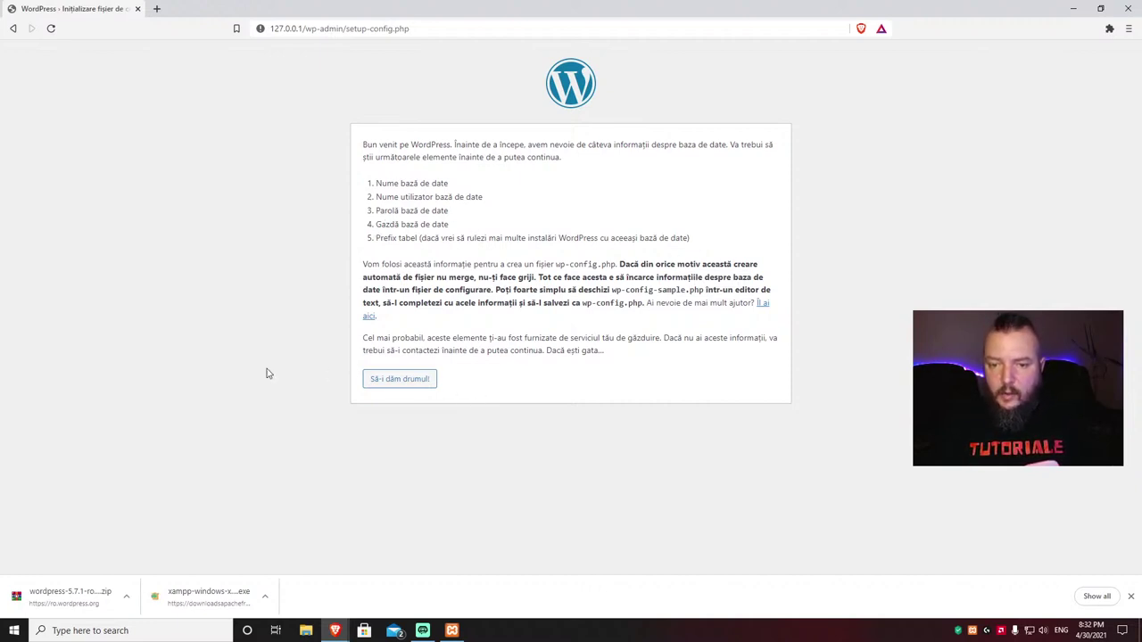
click(1130, 596)
Step: Submit database name raul, user root and an empty password in the connection form
click(401, 380)
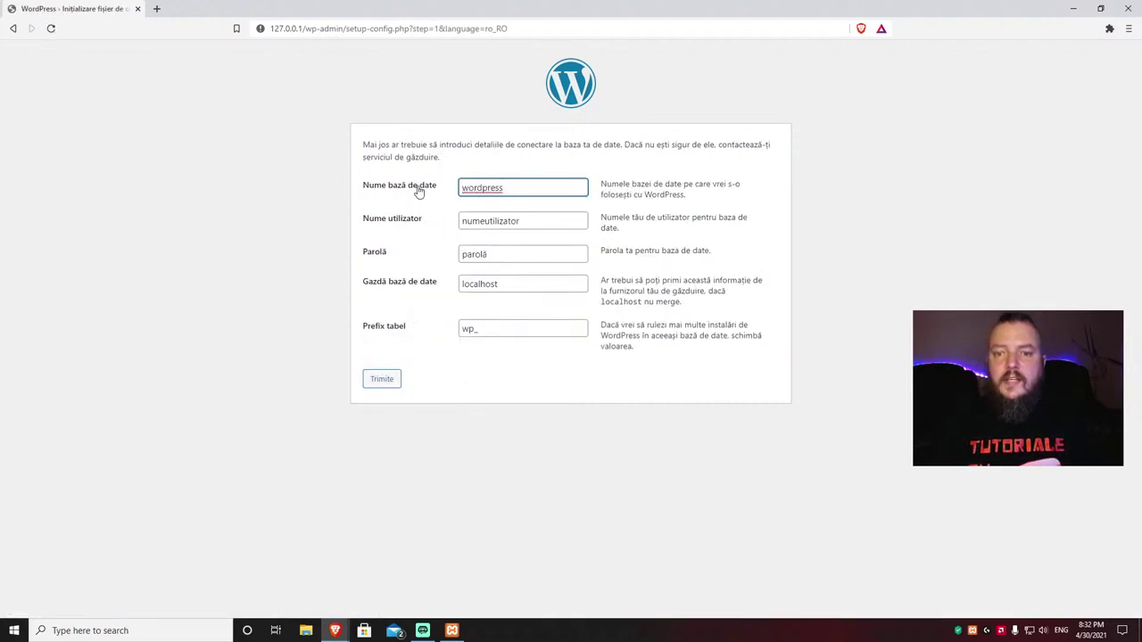
click(512, 187)
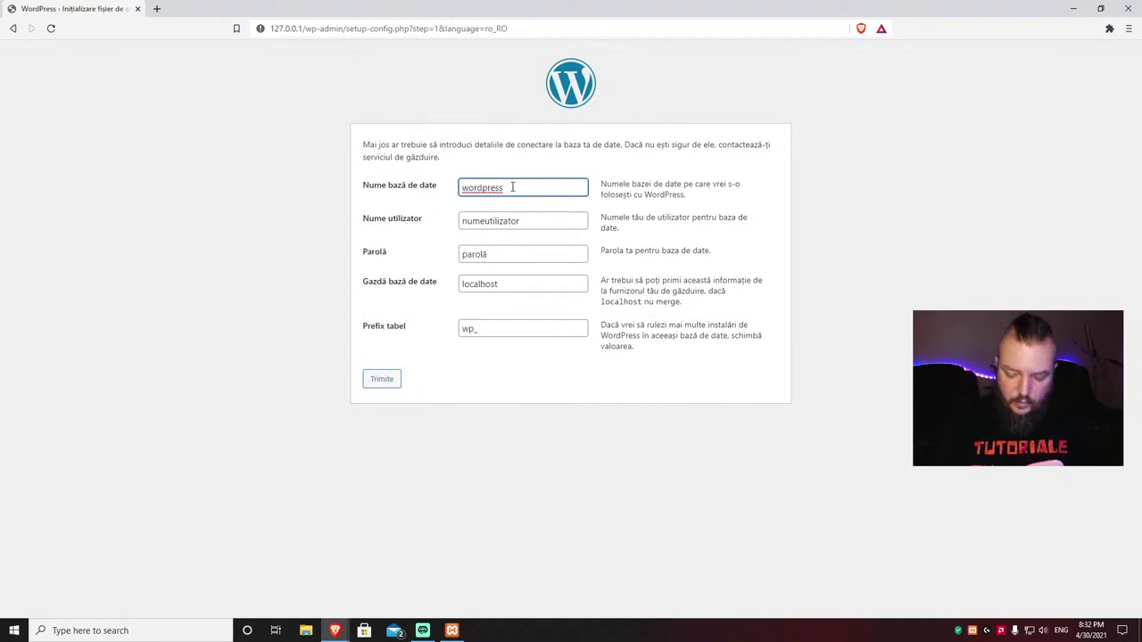
key(BackSpace)
key(BackSpace)
key(BackSpace)
key(BackSpace)
key(BackSpace)
key(BackSpace)
key(BackSpace)
key(BackSpace)
key(BackSpace)
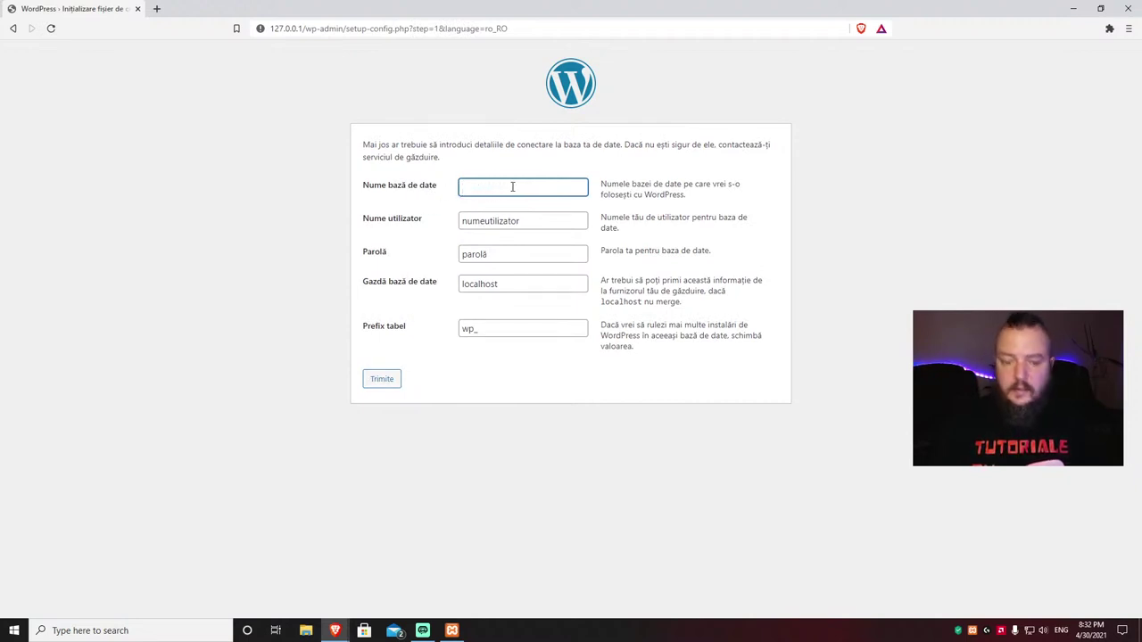
text(raul)
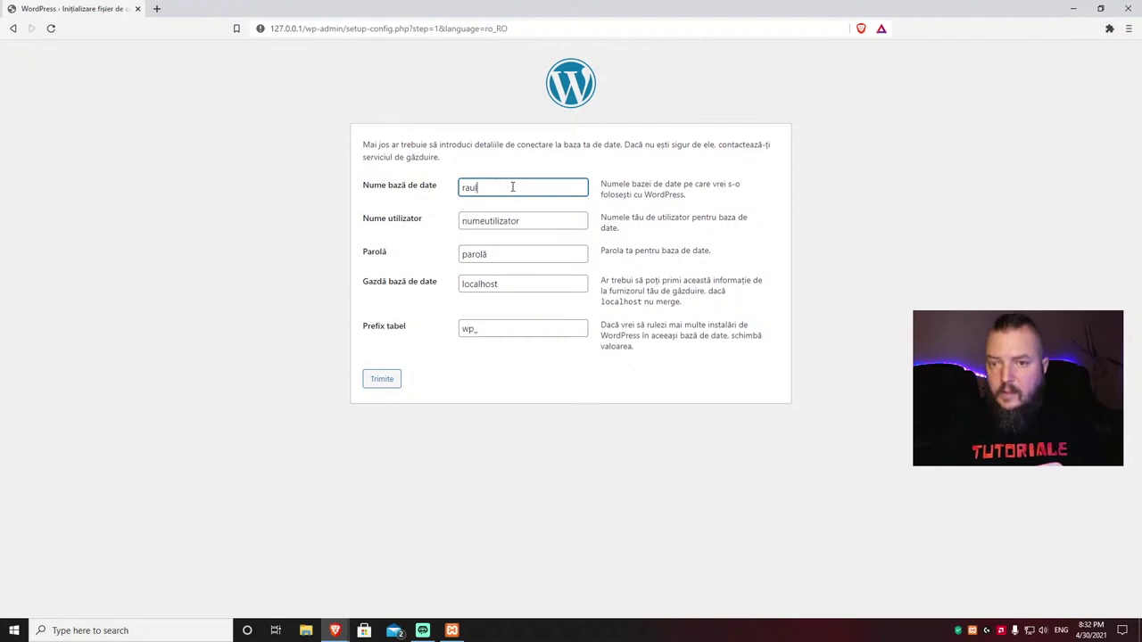
click(532, 219)
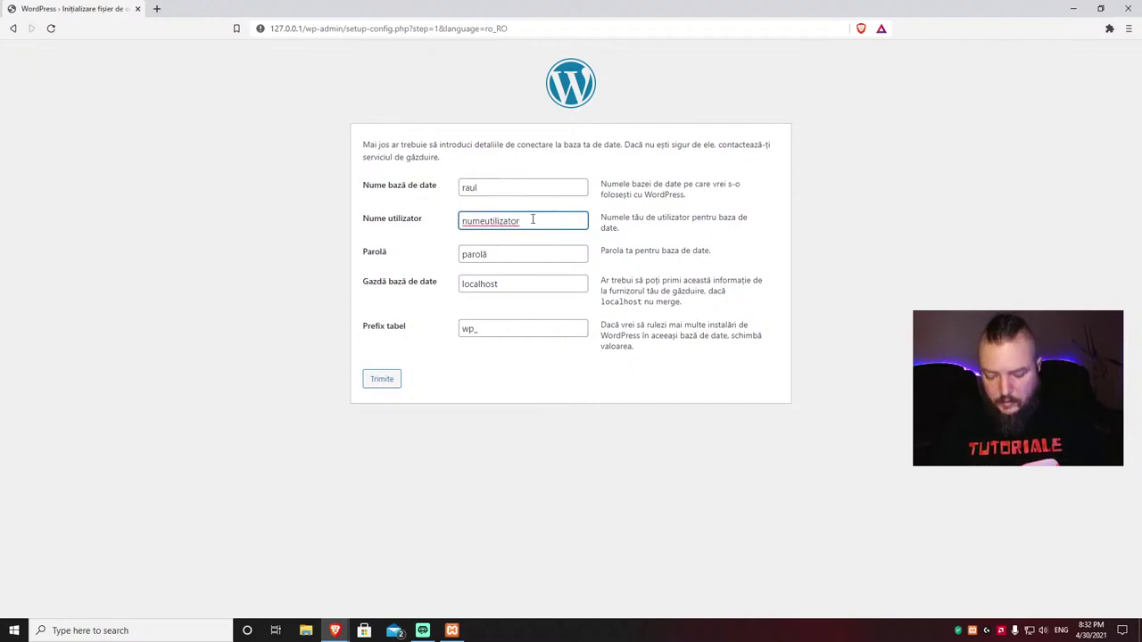
key(BackSpace)
key(BackSpace)
key(BackSpace)
key(BackSpace)
key(BackSpace)
key(BackSpace)
key(BackSpace)
key(BackSpace)
key(BackSpace)
key(BackSpace)
key(BackSpace)
key(BackSpace)
key(BackSpace)
key(BackSpace)
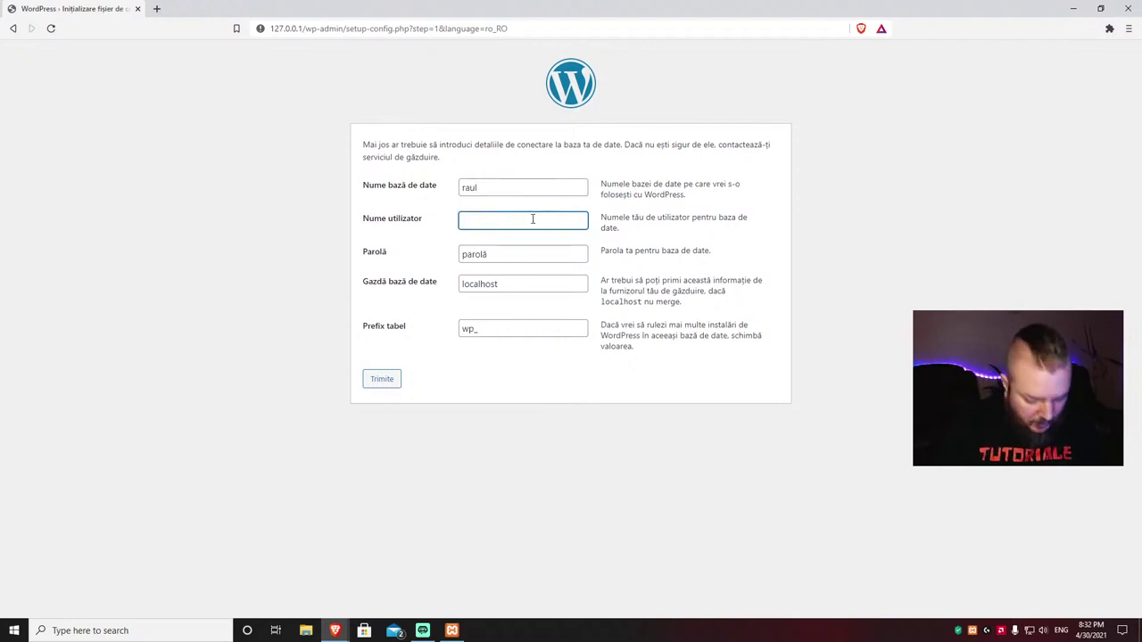
text(root)
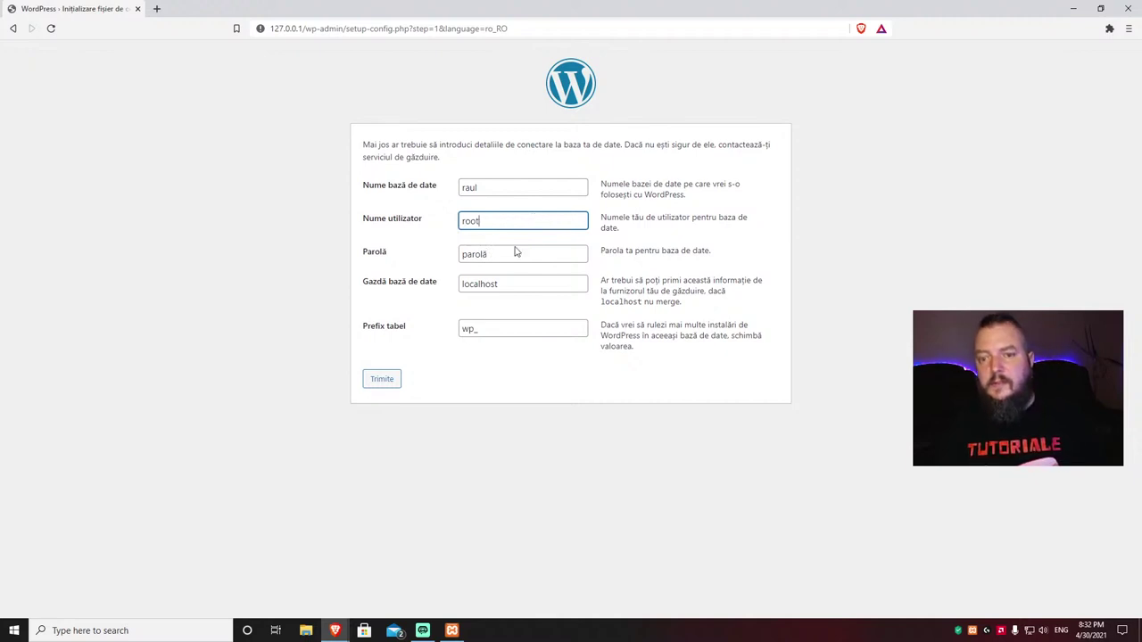
click(507, 252)
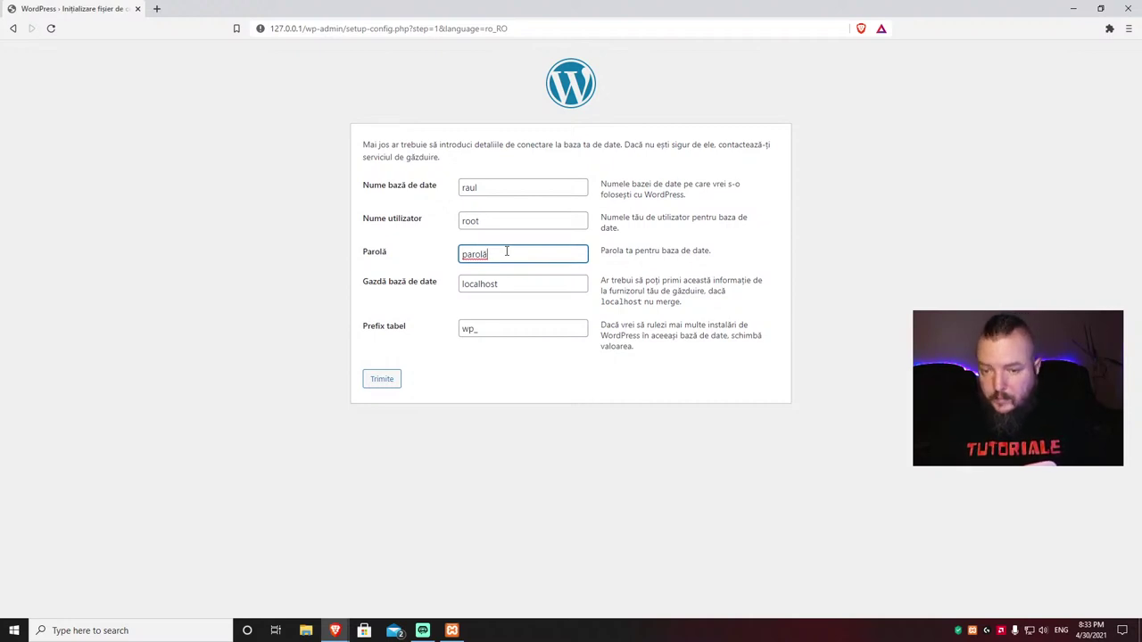
key(BackSpace)
key(BackSpace)
key(BackSpace)
key(BackSpace)
key(BackSpace)
key(BackSpace)
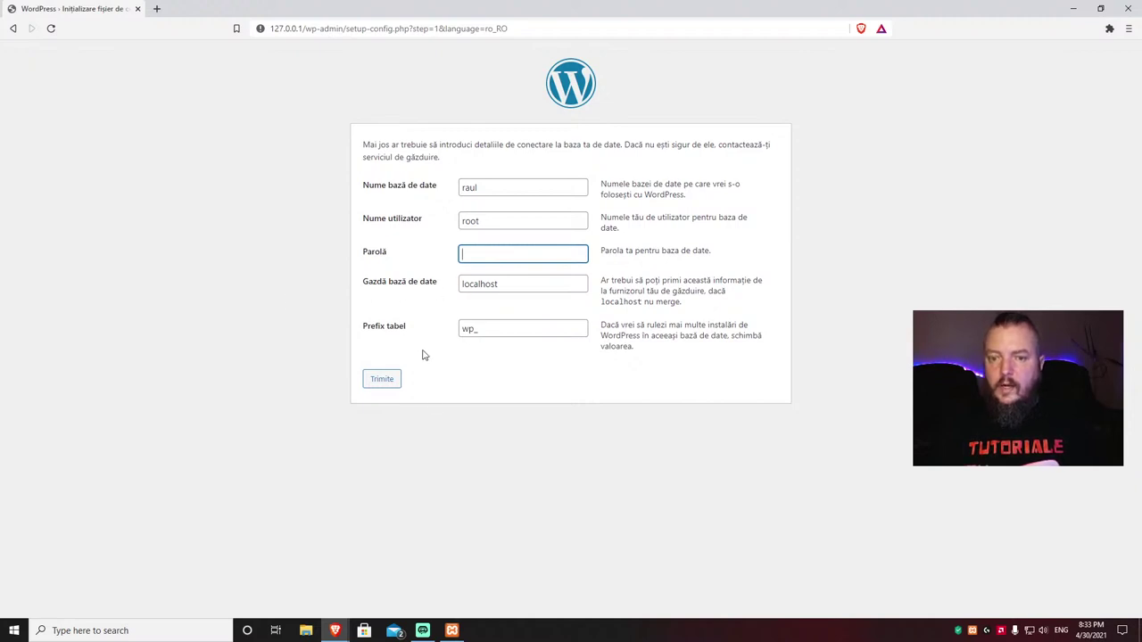
click(385, 381)
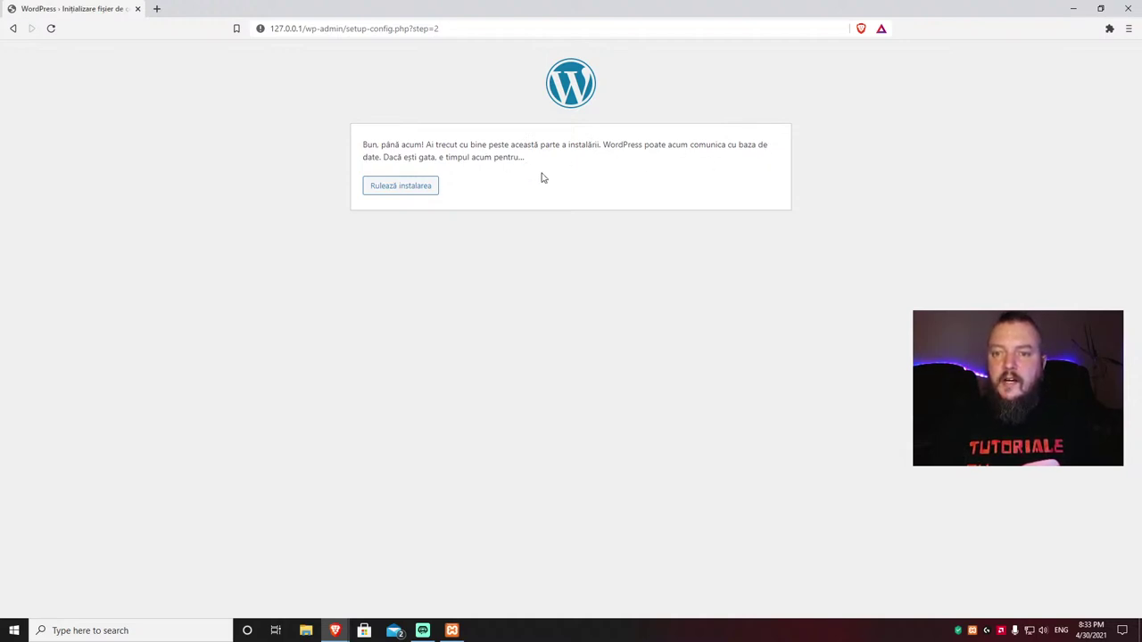
Step: Run the installation (Rulează instalarea) to reach the Bine ai venit site-details form
click(402, 192)
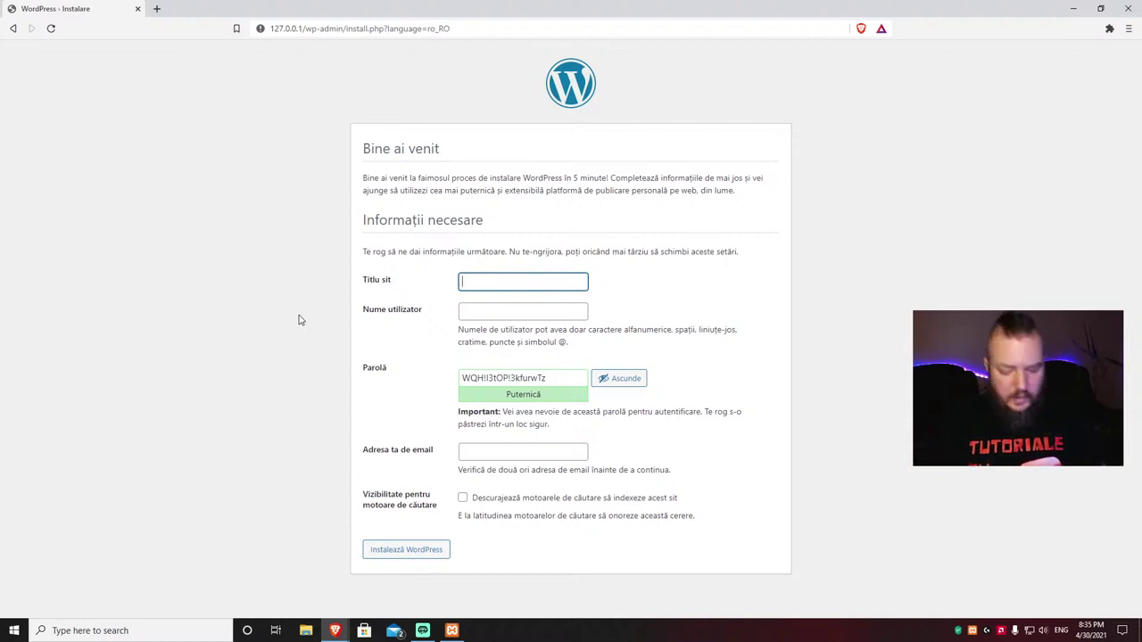
Step: Enter title SITE WORDPRESS, the saved admin username, a confirmed weak password and the suggested e-mail
text(SIT)
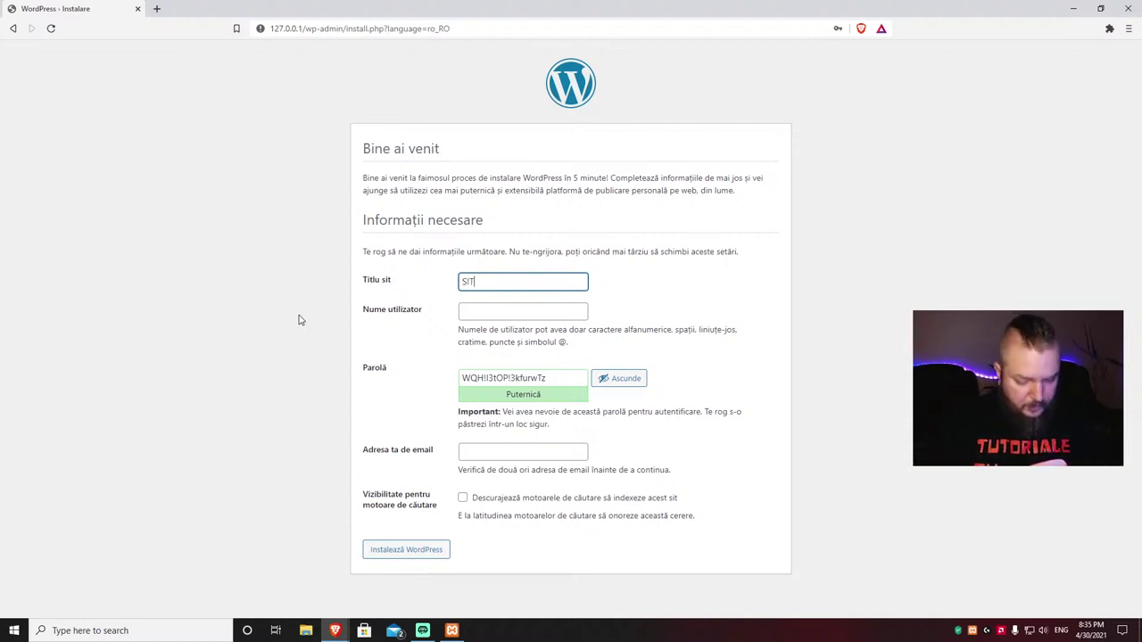
text(E WO)
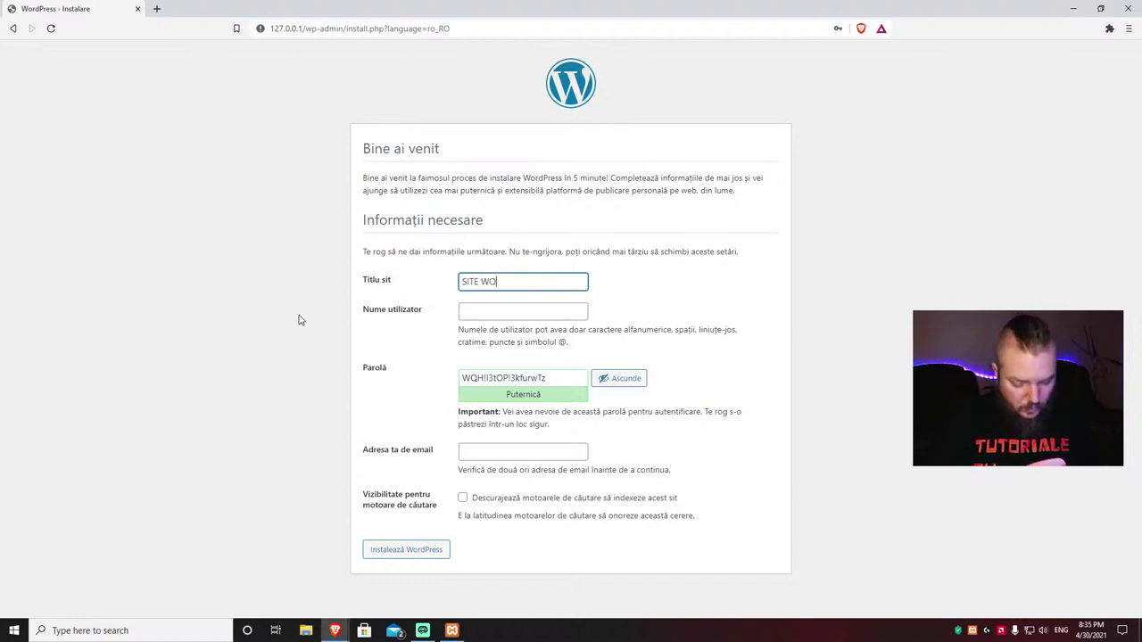
text(RDORESS)
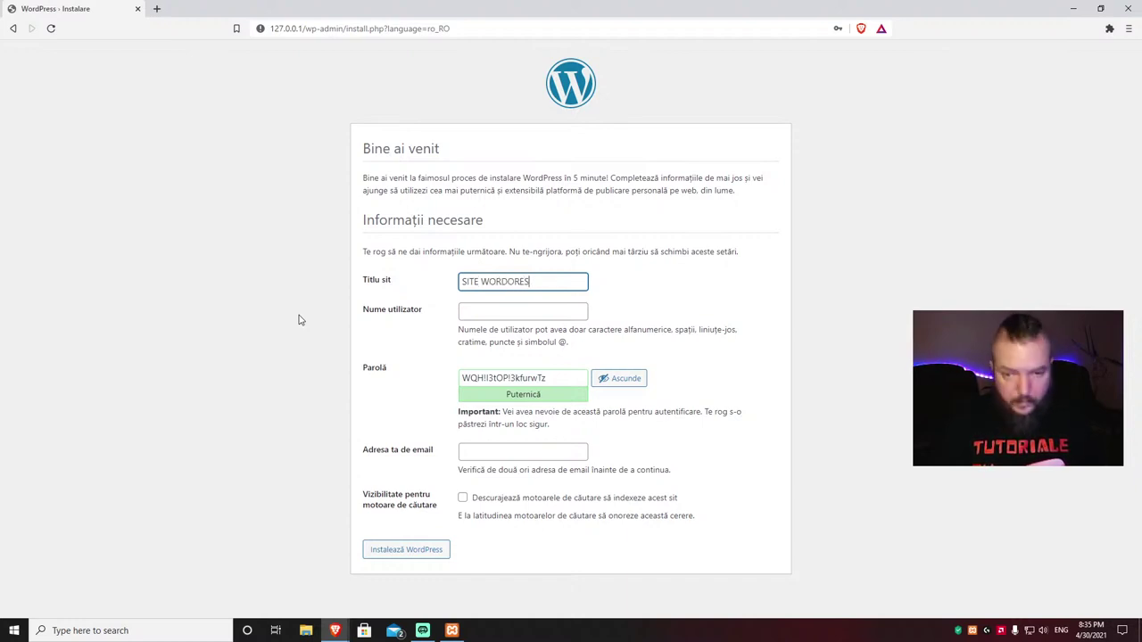
key(BackSpace)
key(BackSpace)
key(BackSpace)
key(BackSpace)
key(BackSpace)
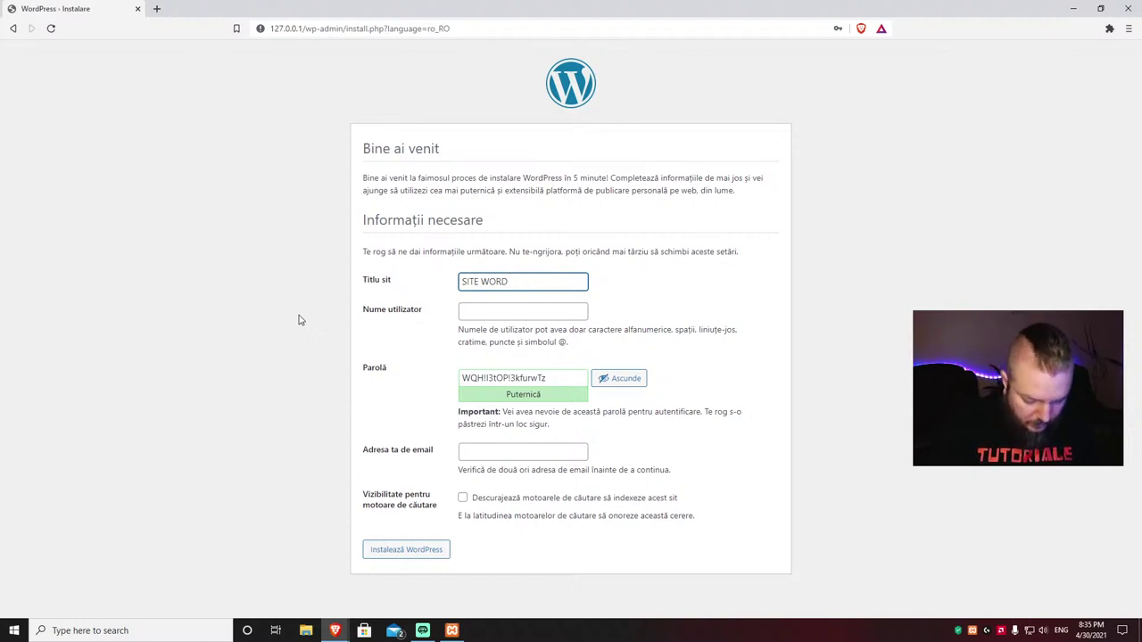
text(PRESS)
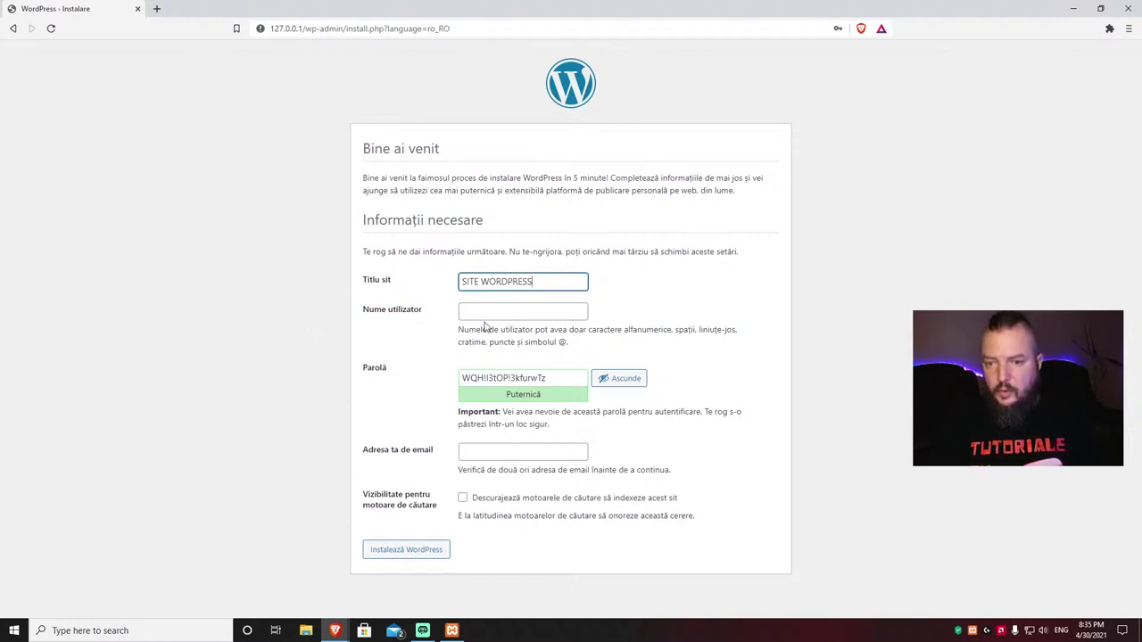
click(486, 314)
click(471, 334)
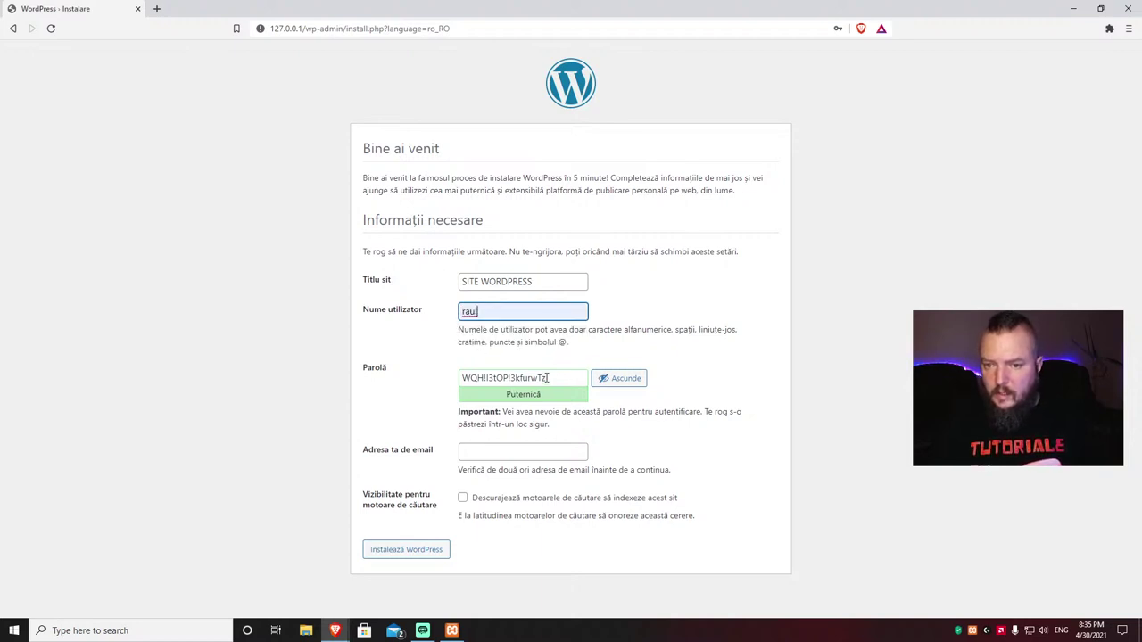
drag(549, 379, 416, 385)
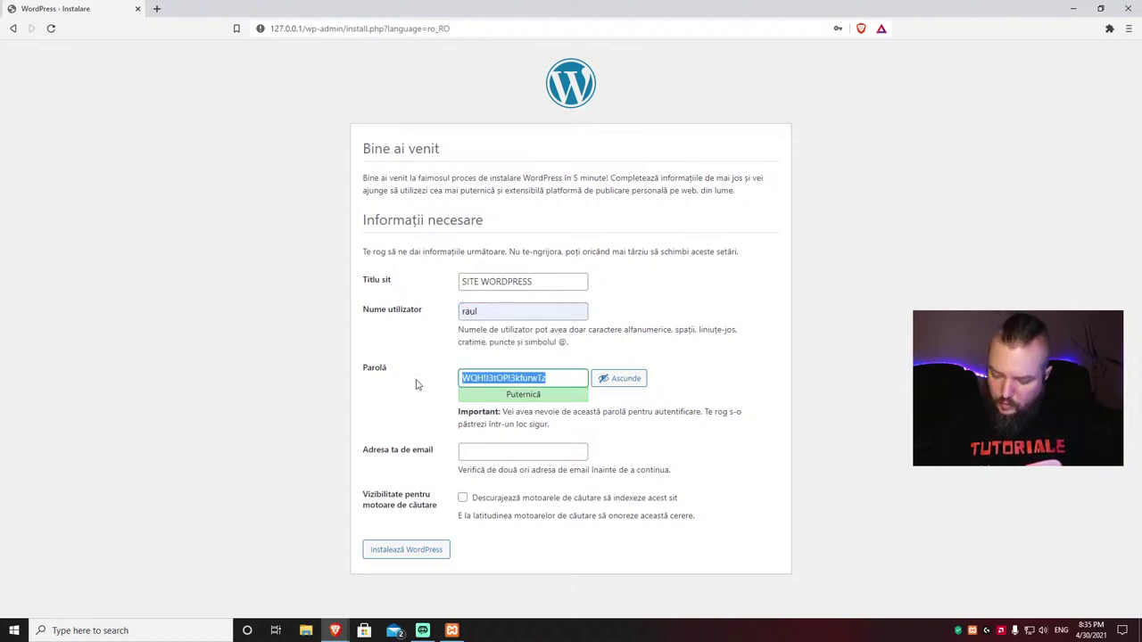
text(123456)
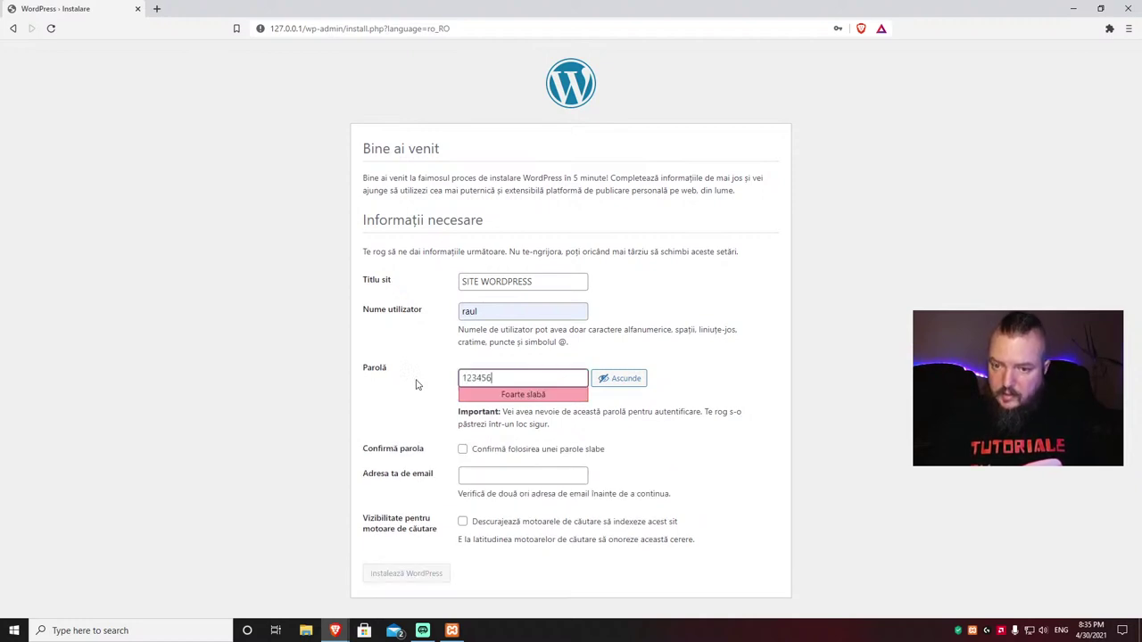
click(463, 449)
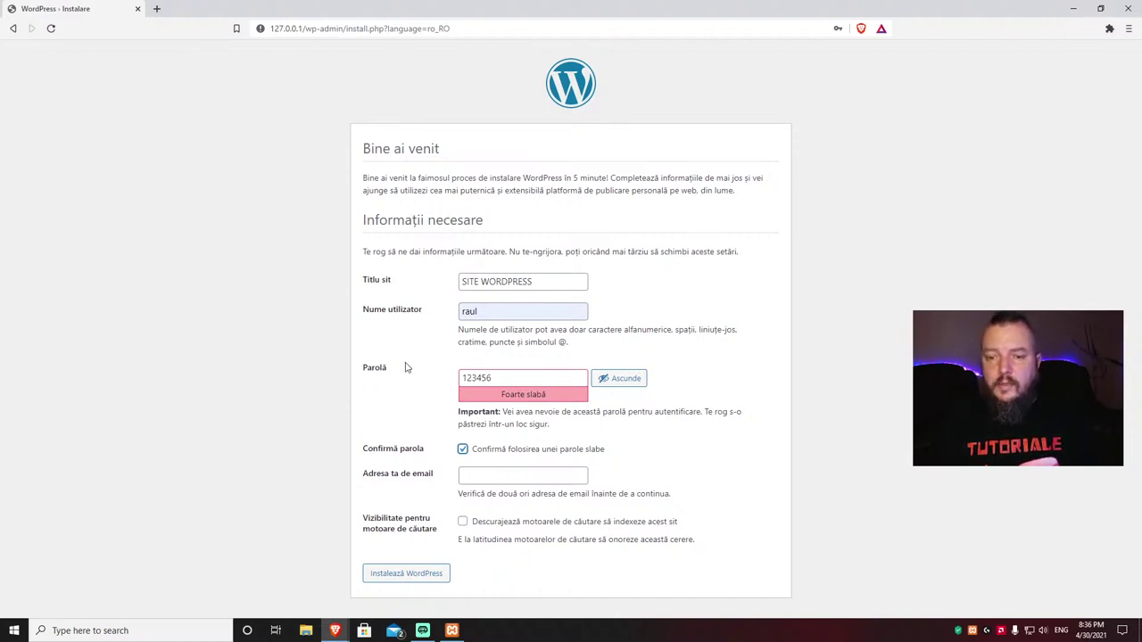
click(505, 476)
click(482, 500)
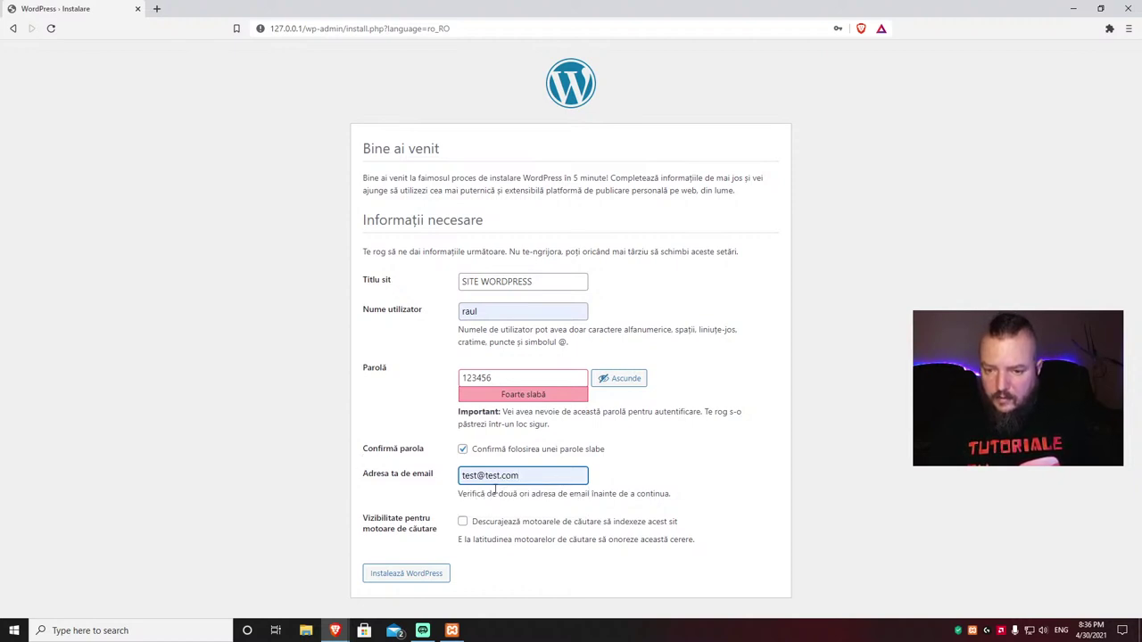
Step: Install WordPress, go to the login page and choose the saved admin username
click(403, 578)
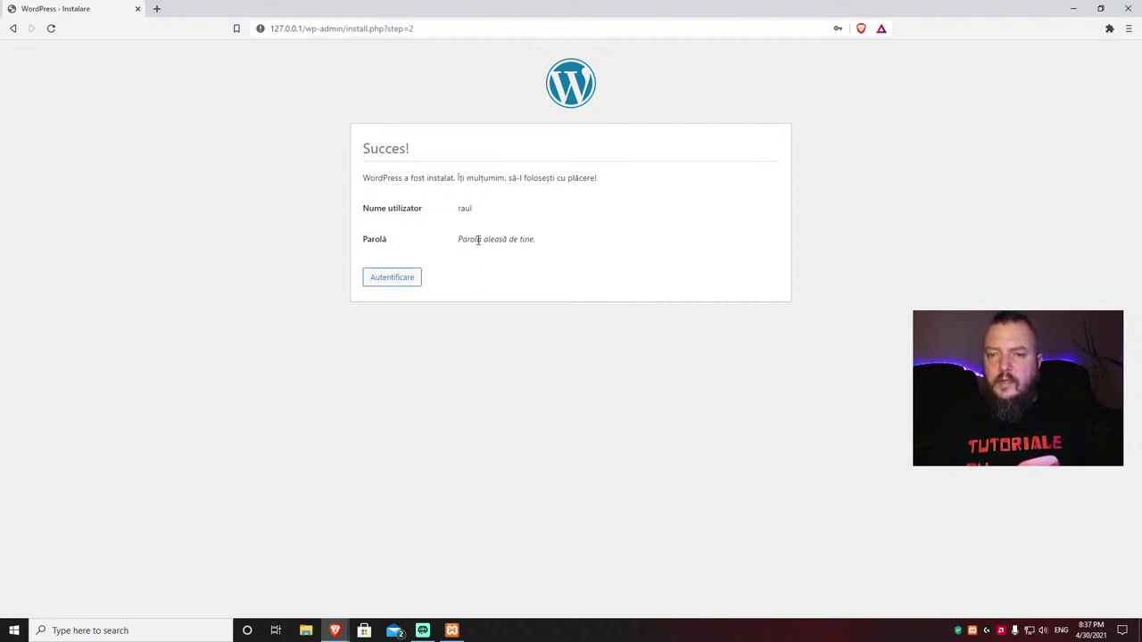
click(395, 288)
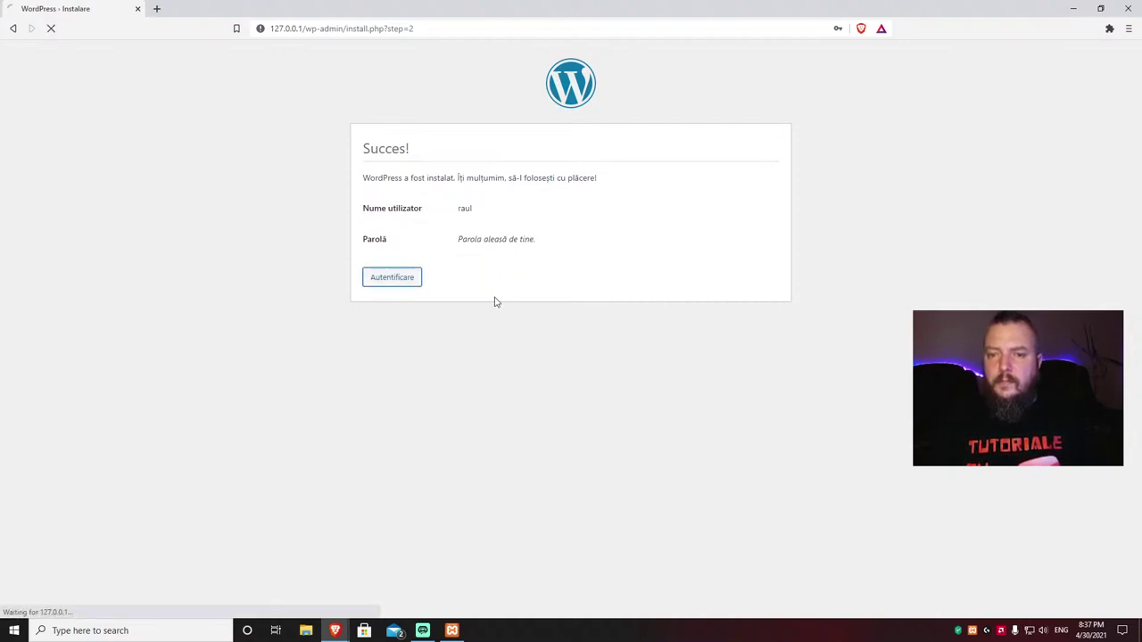
click(527, 246)
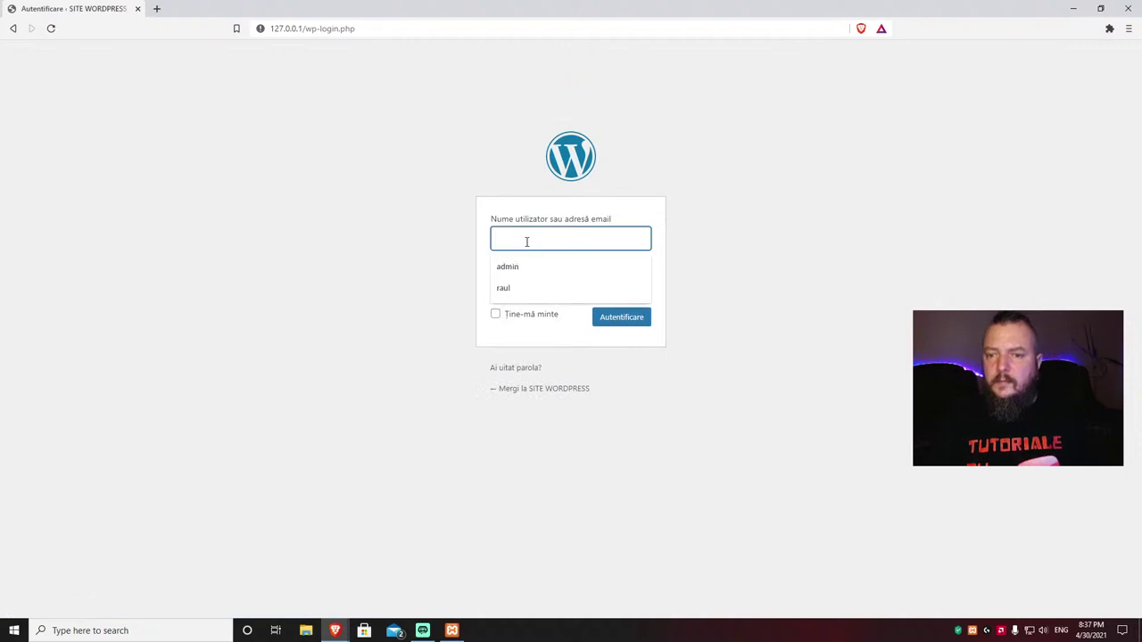
click(508, 293)
click(510, 292)
Step: Enter the admin password and sign in to the SITE WORDPRESS dashboard
text(••••••)
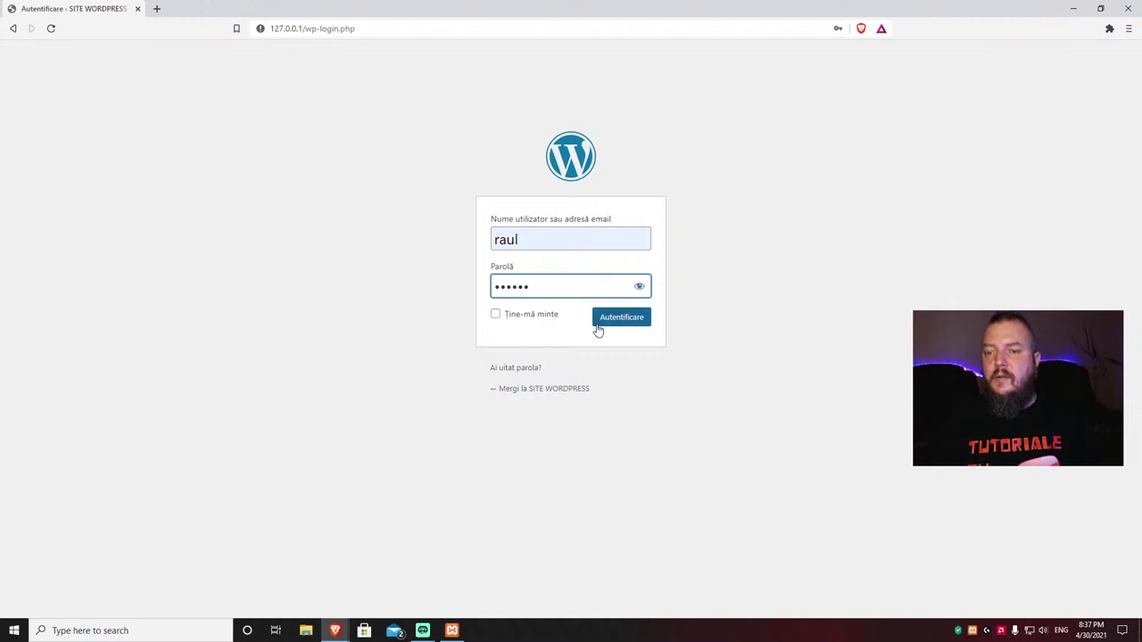
click(621, 323)
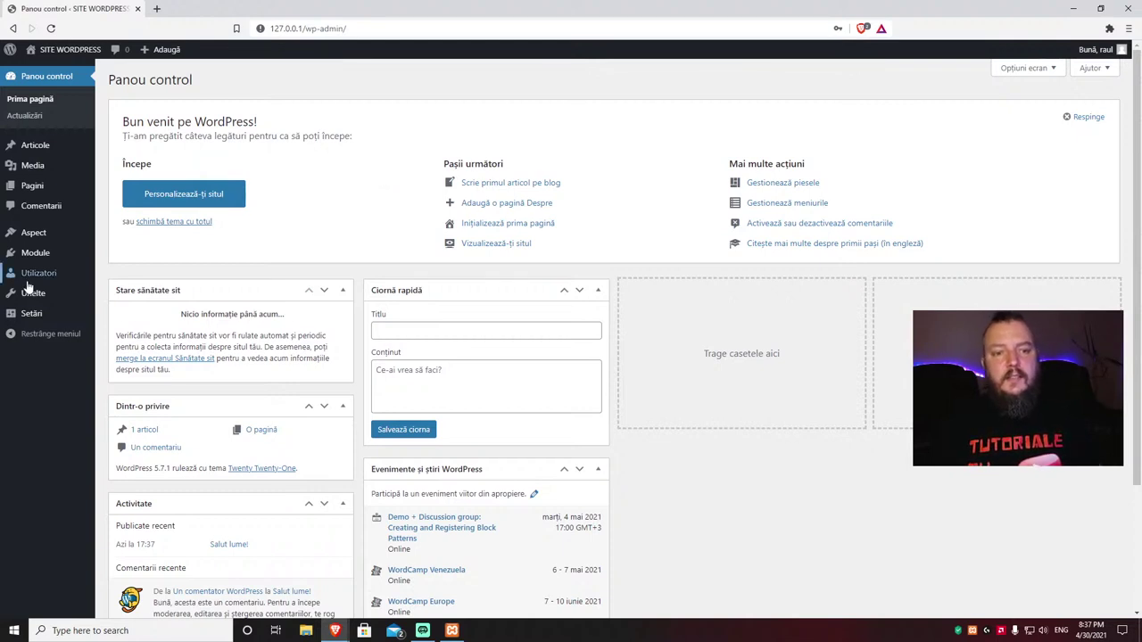
Step: Open Aspect > Teme to view the three installed themes, Twenty Twenty-One active
mouse_move(44, 236)
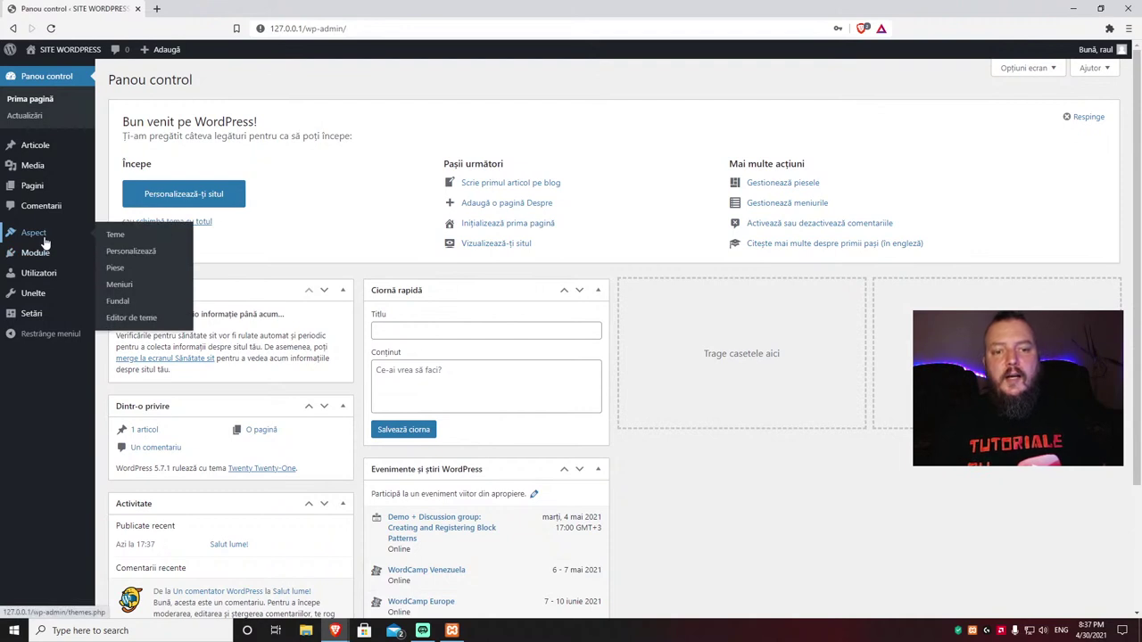
click(115, 234)
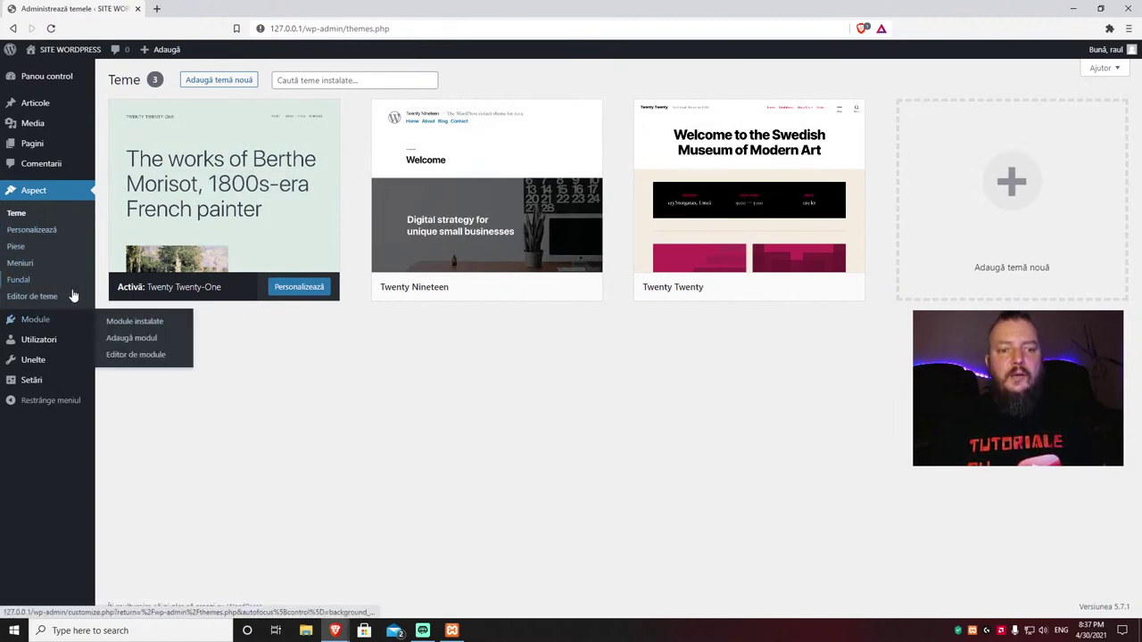
click(38, 362)
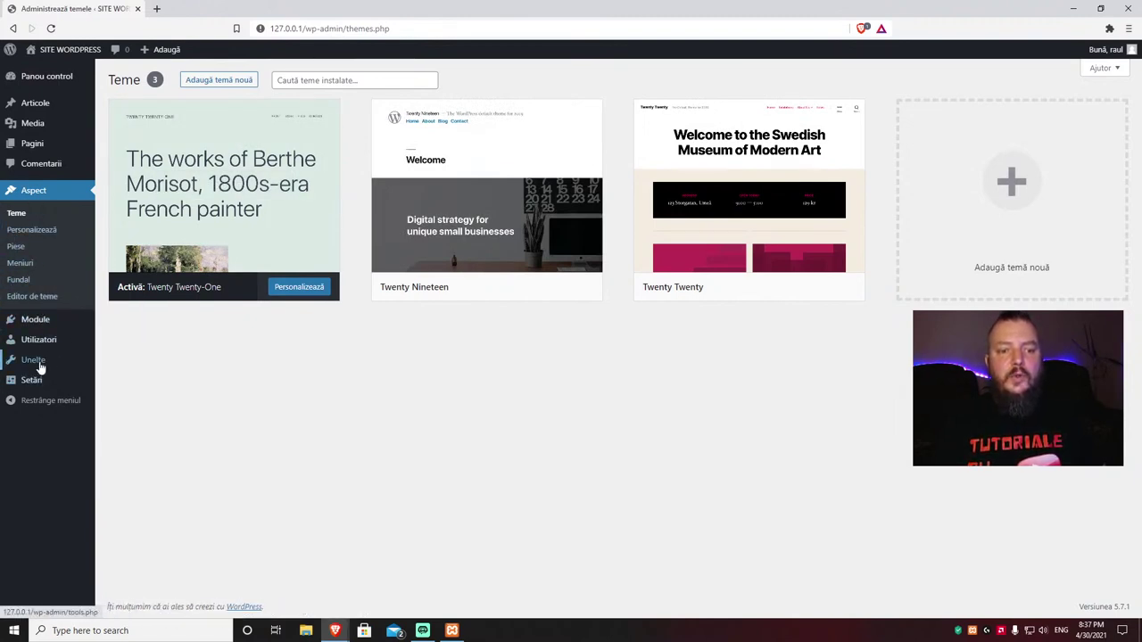
mouse_move(33, 384)
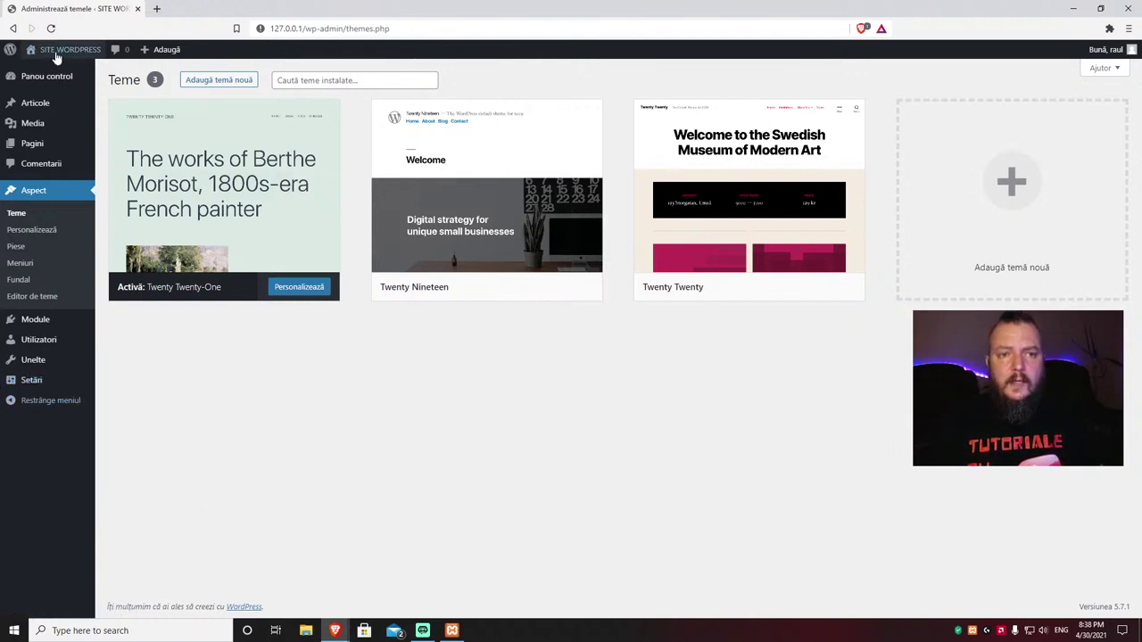
mouse_move(56, 55)
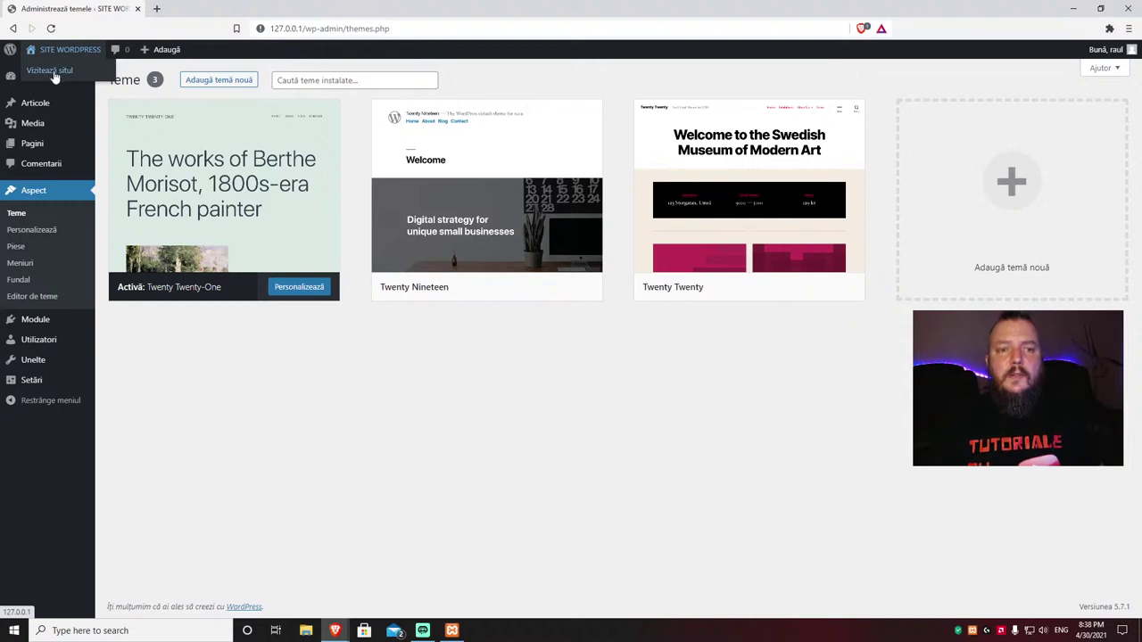
Step: Visit the site's front page and scroll through the Salut lume! post
click(54, 77)
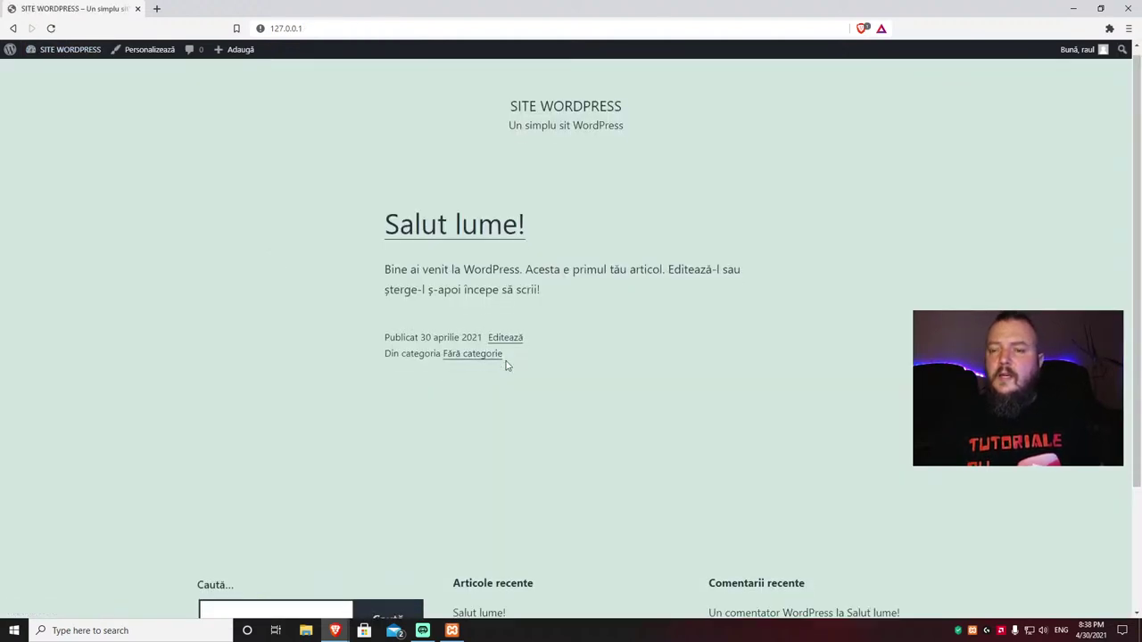
scroll(507, 365, down, 2)
scroll(511, 365, up, 2)
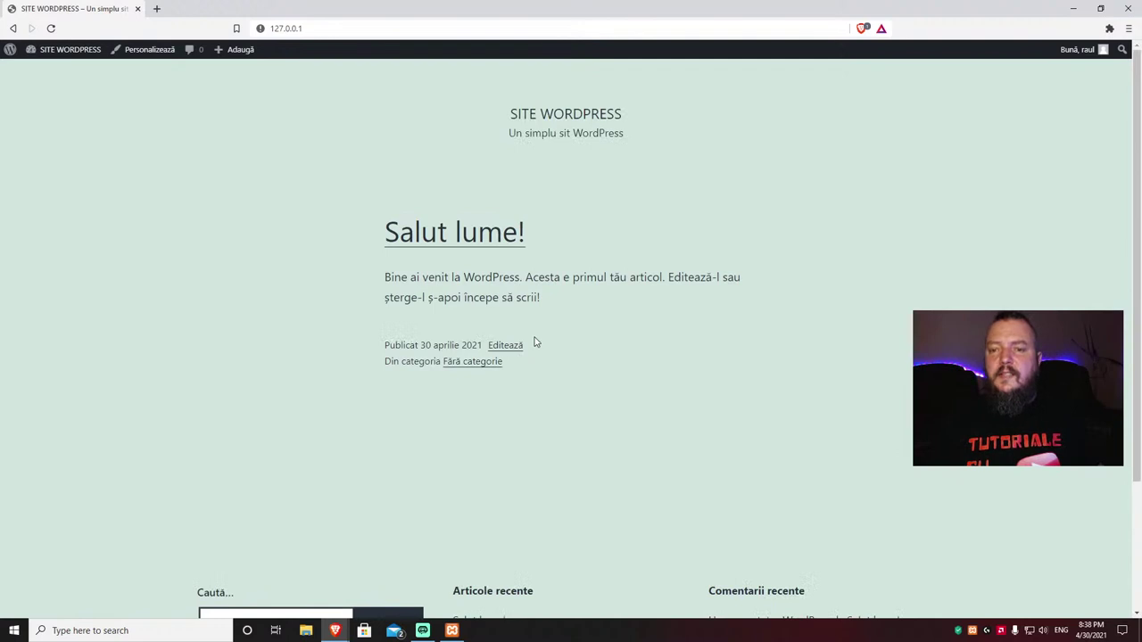
scroll(585, 359, down, 2)
scroll(588, 361, up, 2)
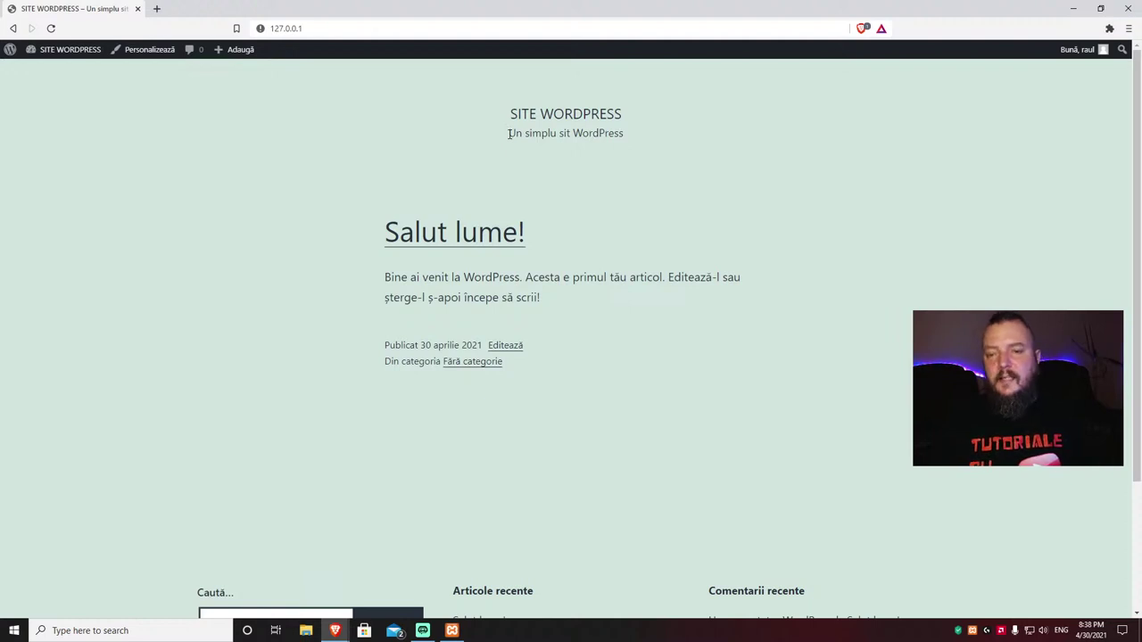
scroll(508, 134, down, 2)
scroll(509, 134, up, 2)
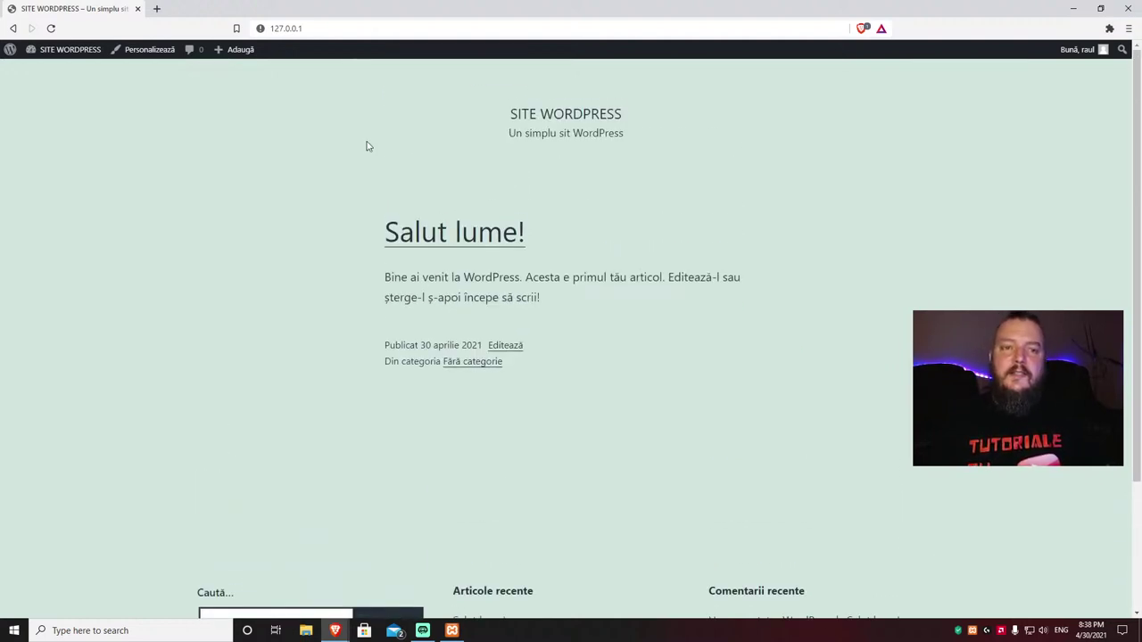
click(143, 50)
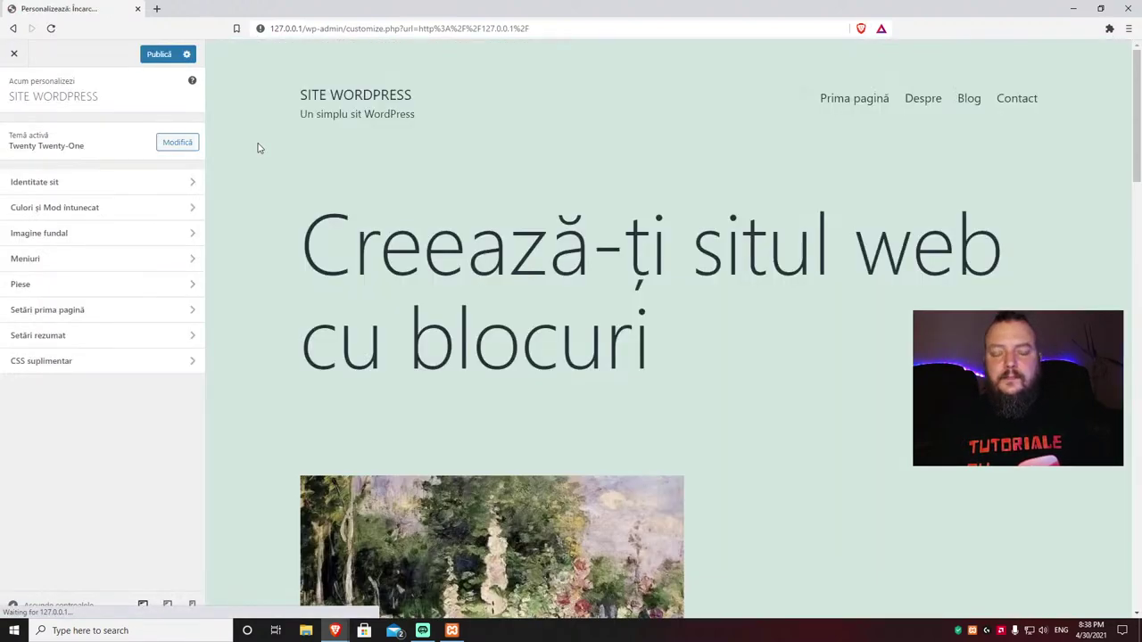
scroll(675, 339, down, 6)
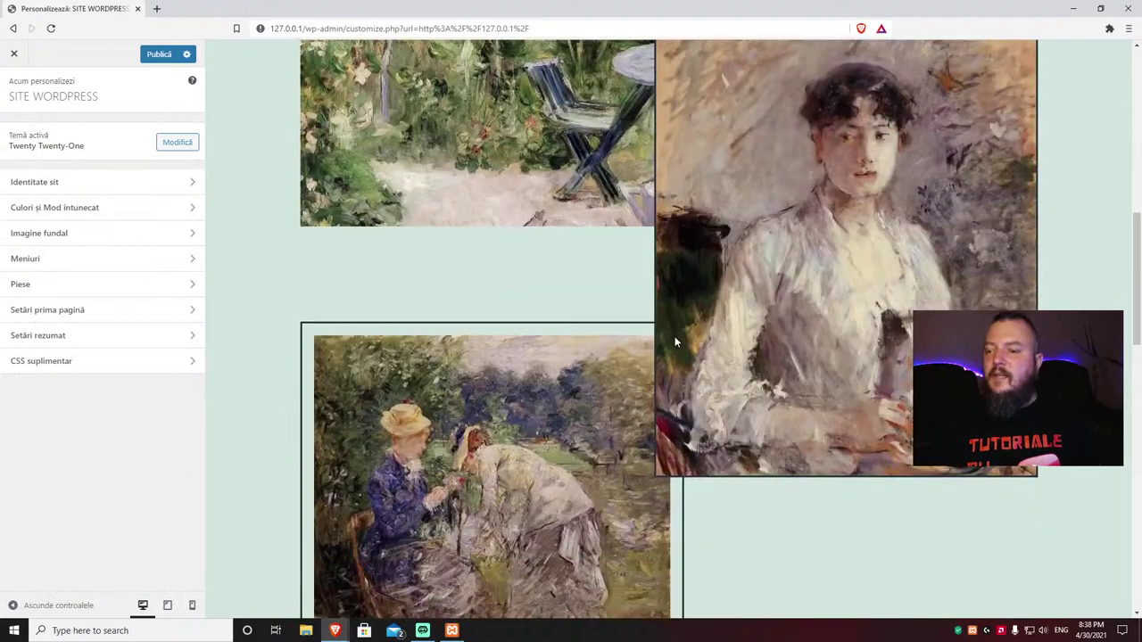
scroll(675, 342, up, 7)
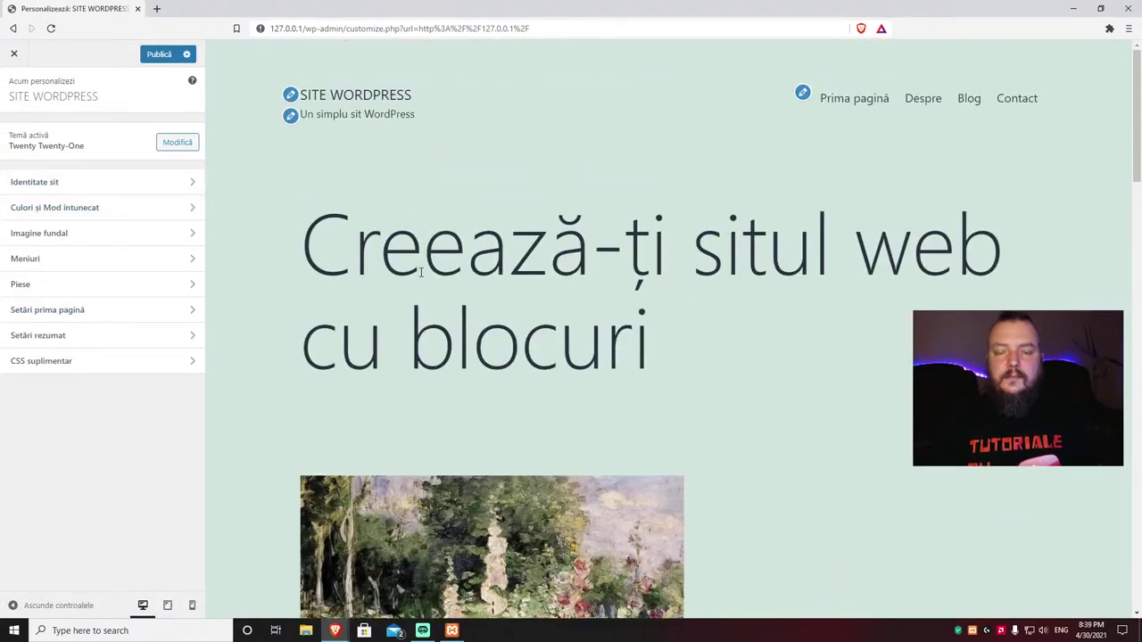
click(16, 56)
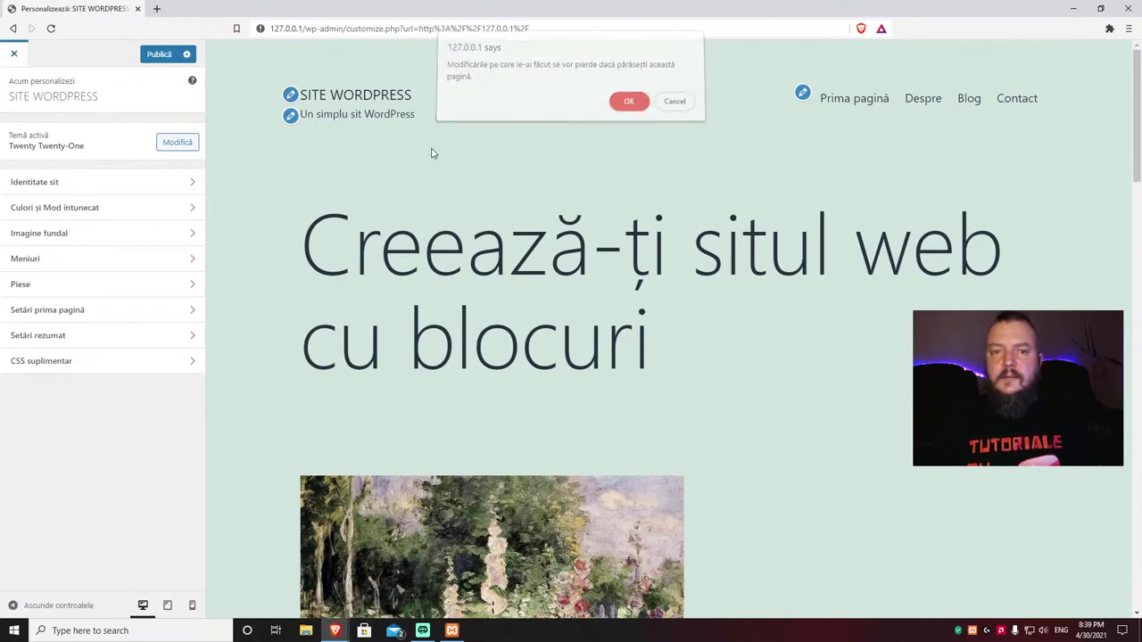
key(Return)
Step: Replace 127.0.0.1 with localhost in the address bar and reload the front page
click(323, 29)
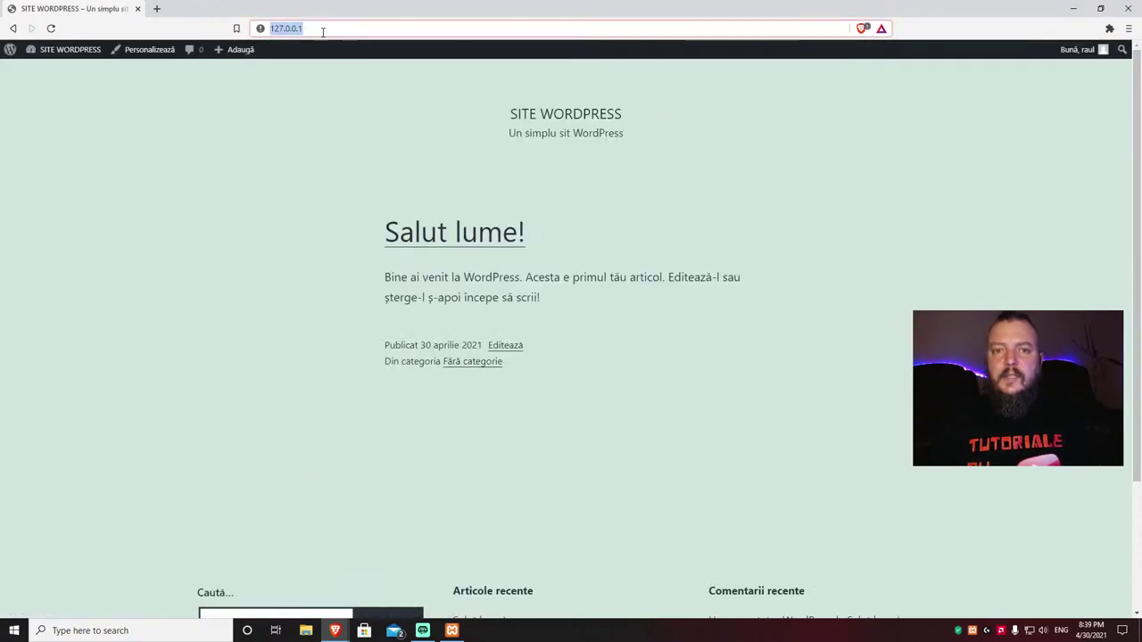
click(330, 29)
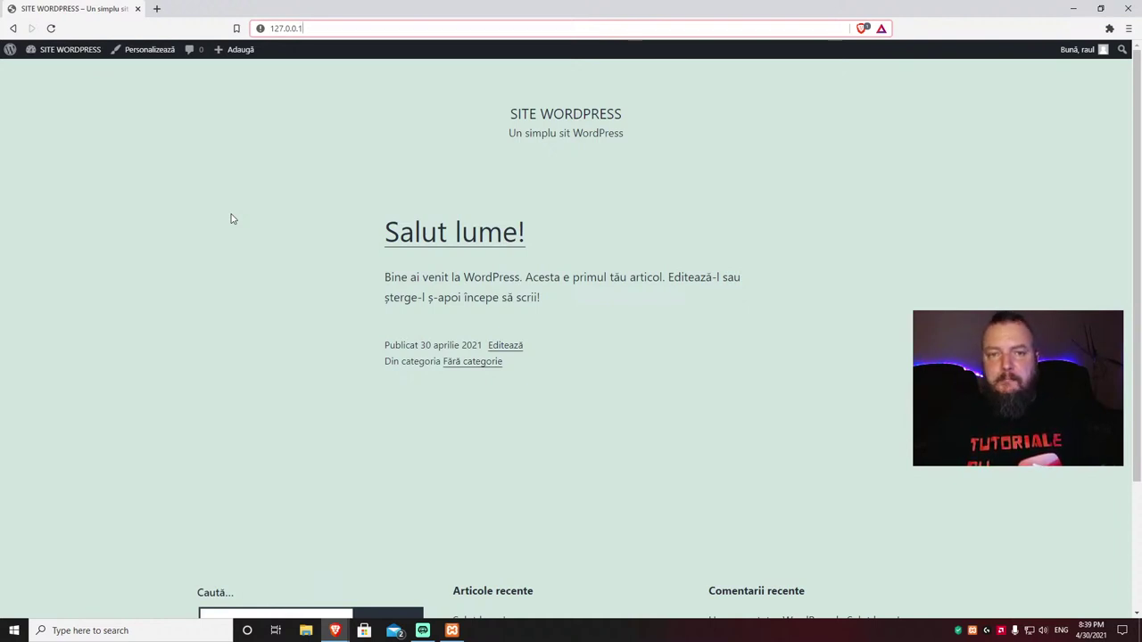
key(ctrl+a)
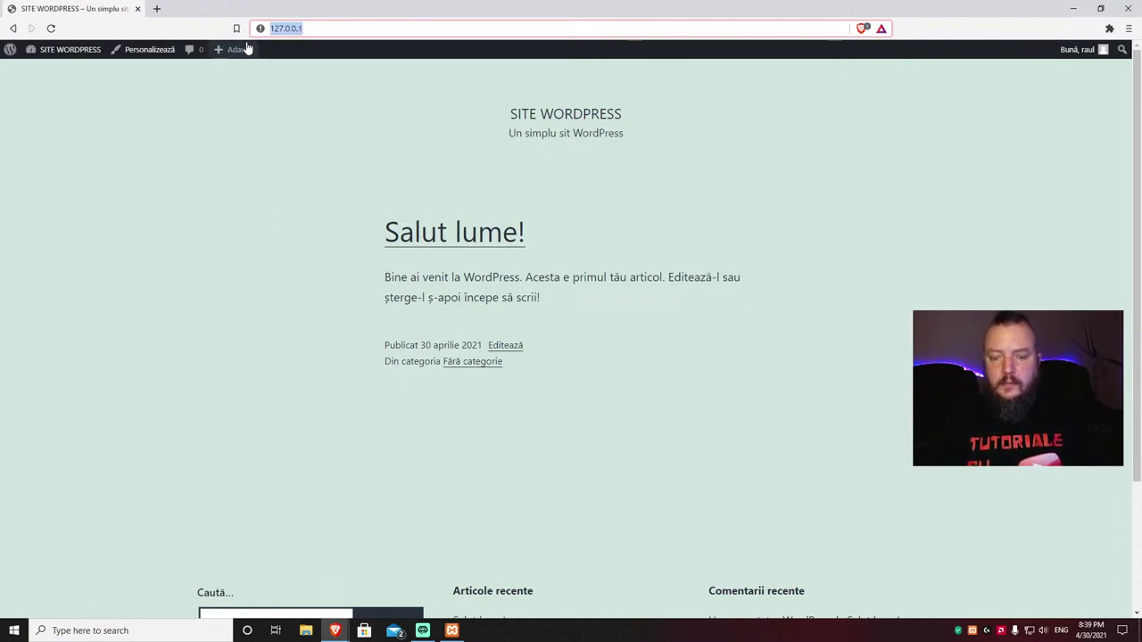
click(348, 120)
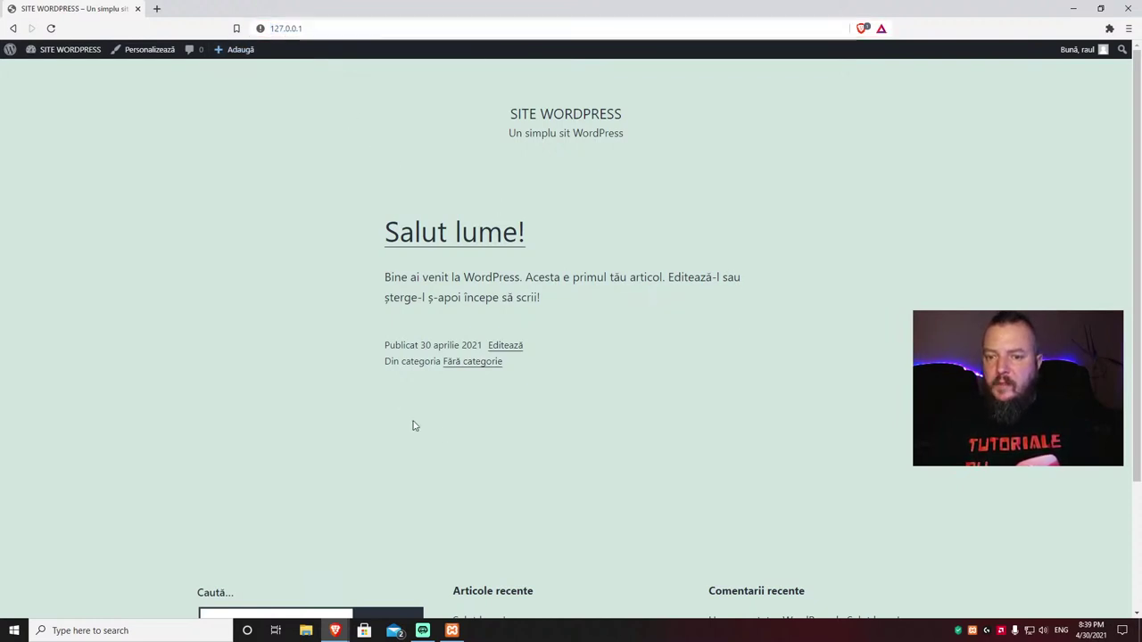
click(329, 28)
click(331, 28)
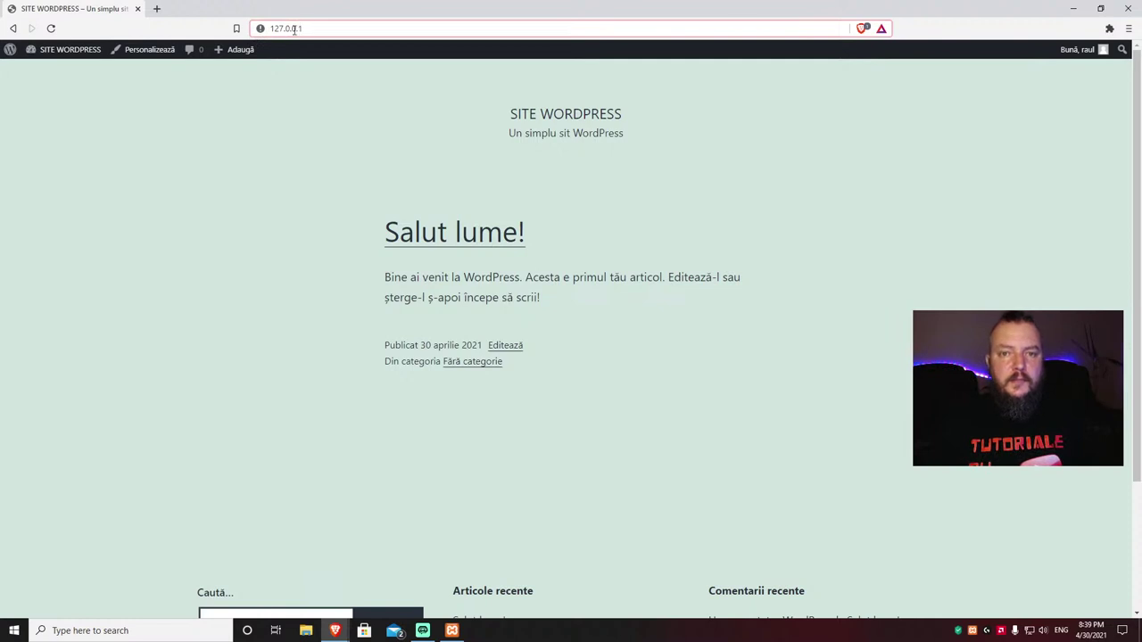
drag(310, 28, 268, 29)
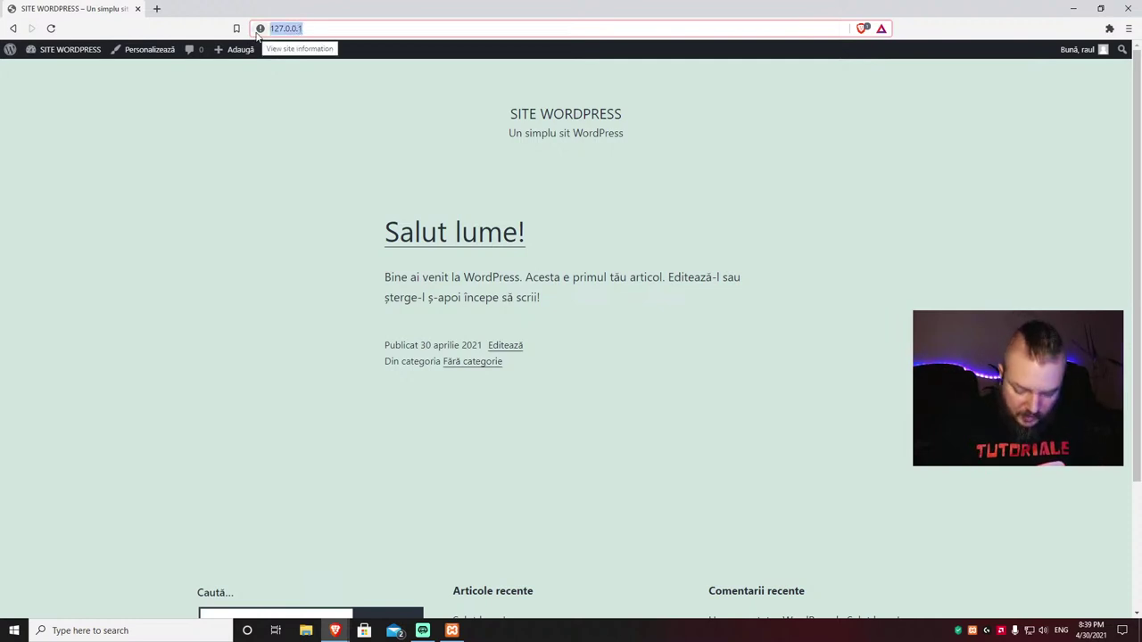
text(localh)
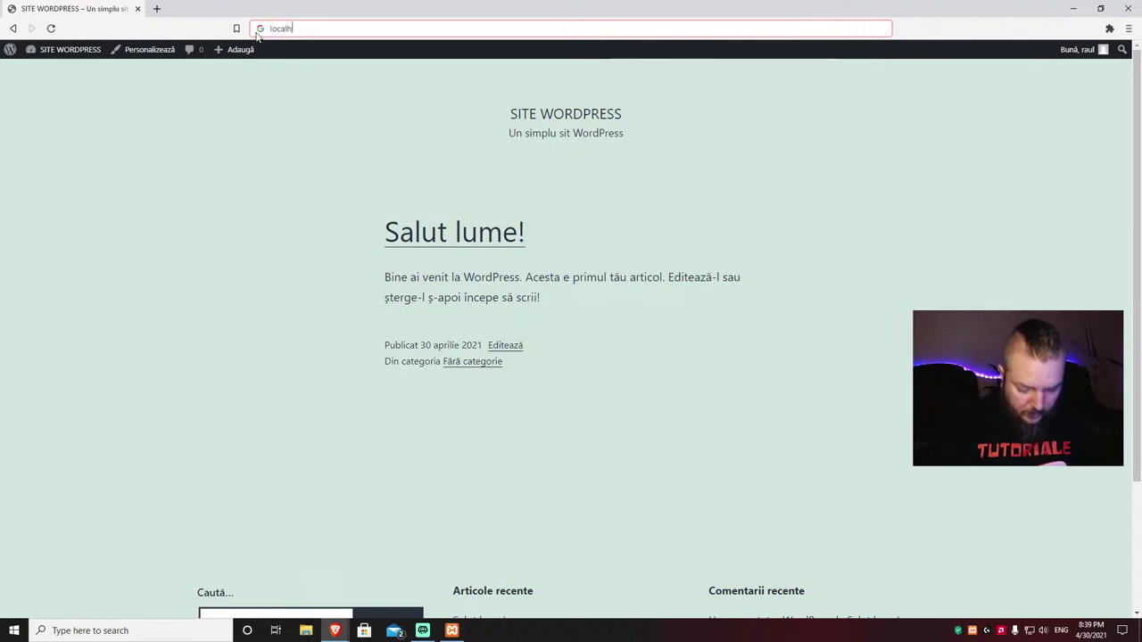
text(ost)
key(Return)
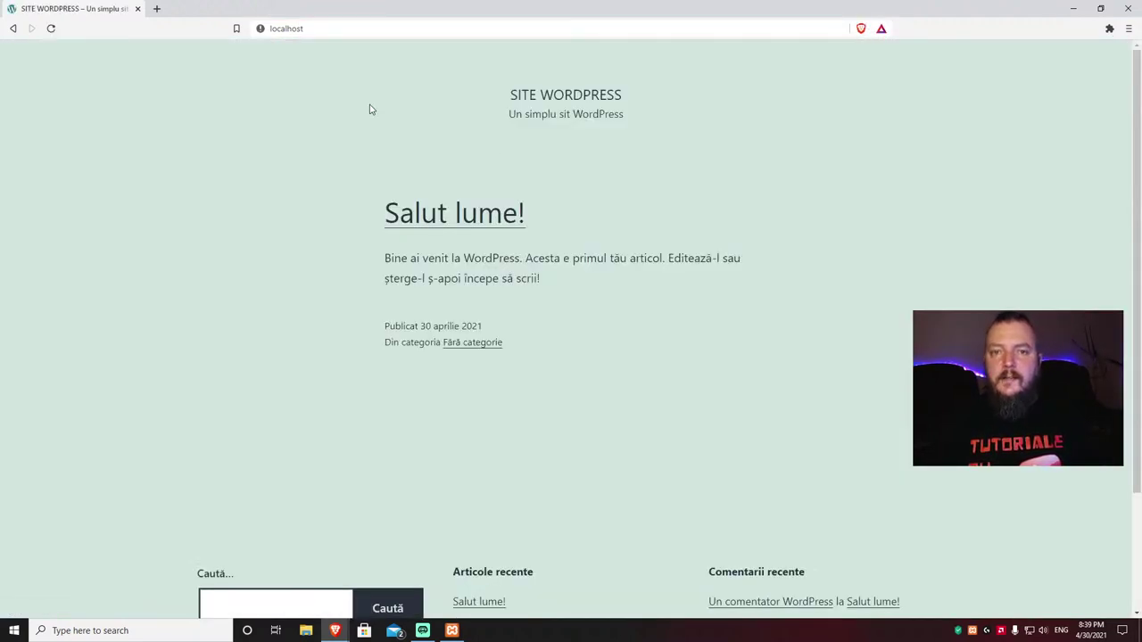
click(327, 29)
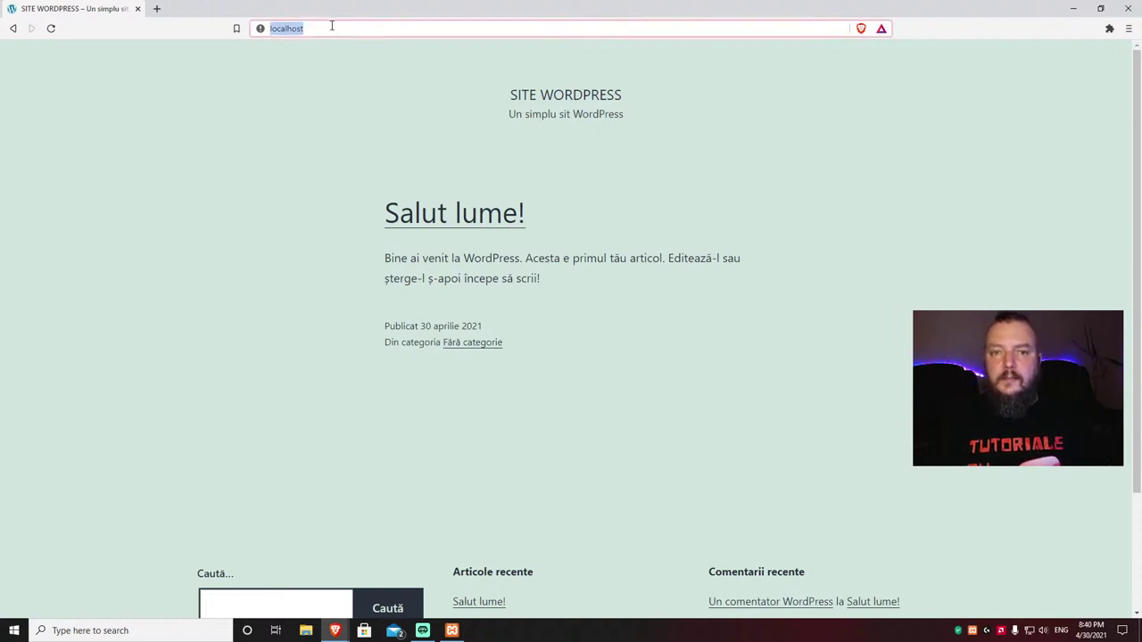
click(331, 25)
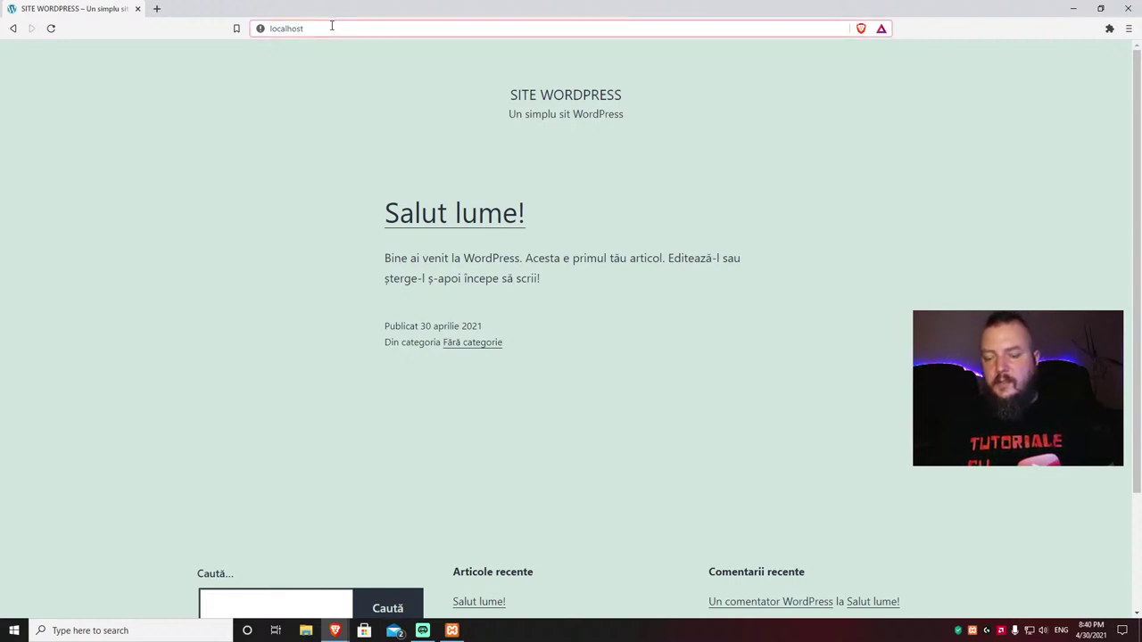
click(452, 630)
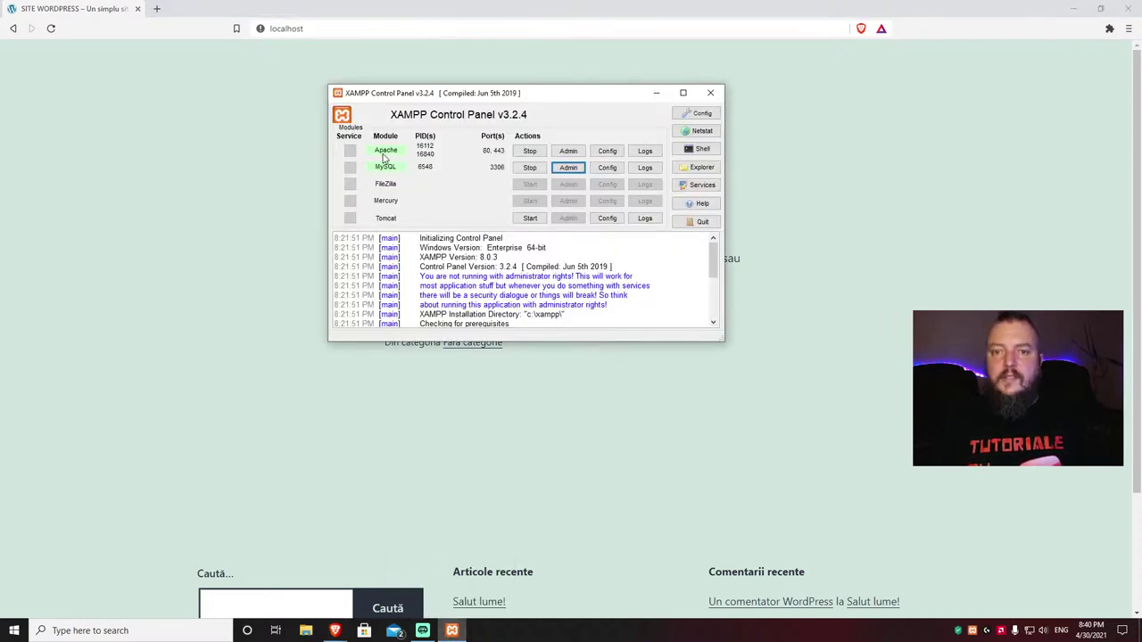
drag(480, 100, 430, 108)
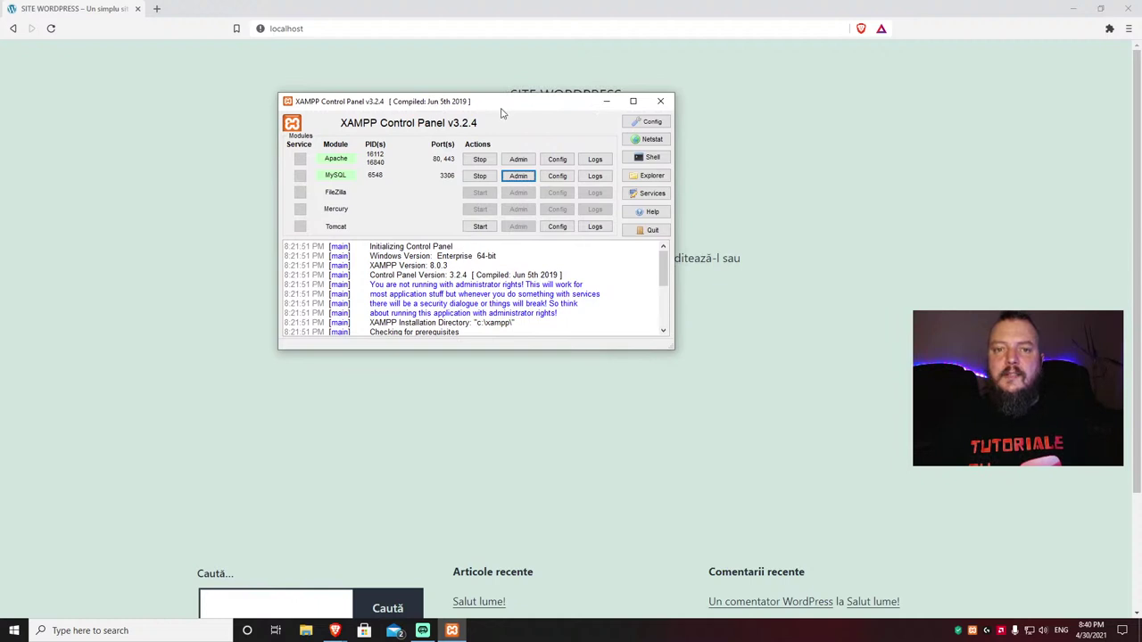
click(609, 104)
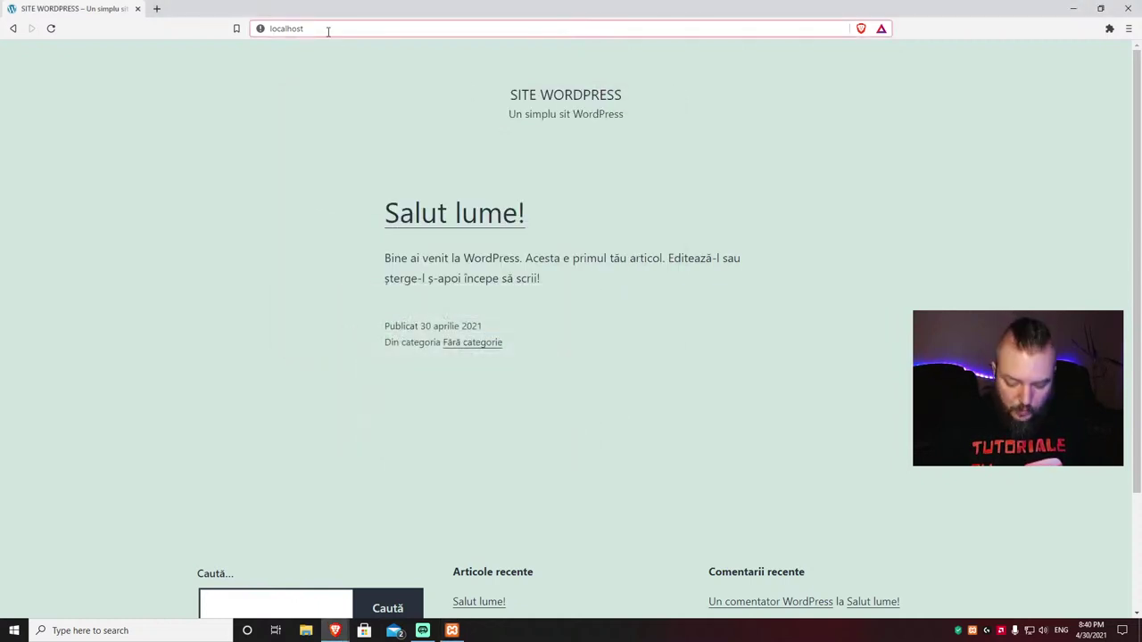
Step: Go to localhost/wp-admin and log in with the admin account's password
text(/)
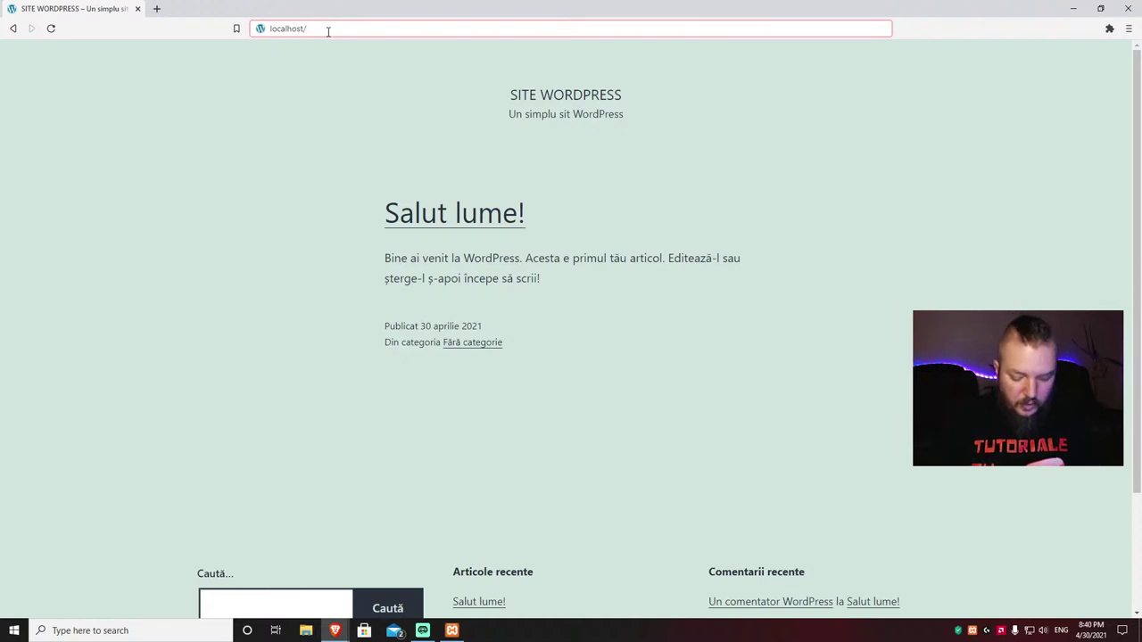
text(wp-admin)
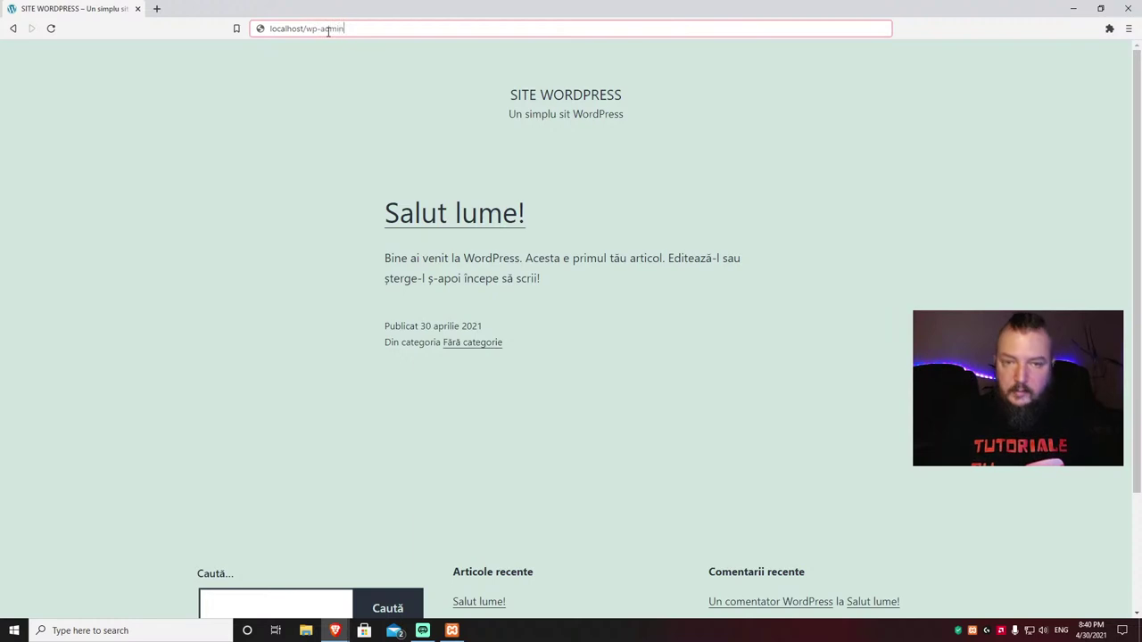
key(Return)
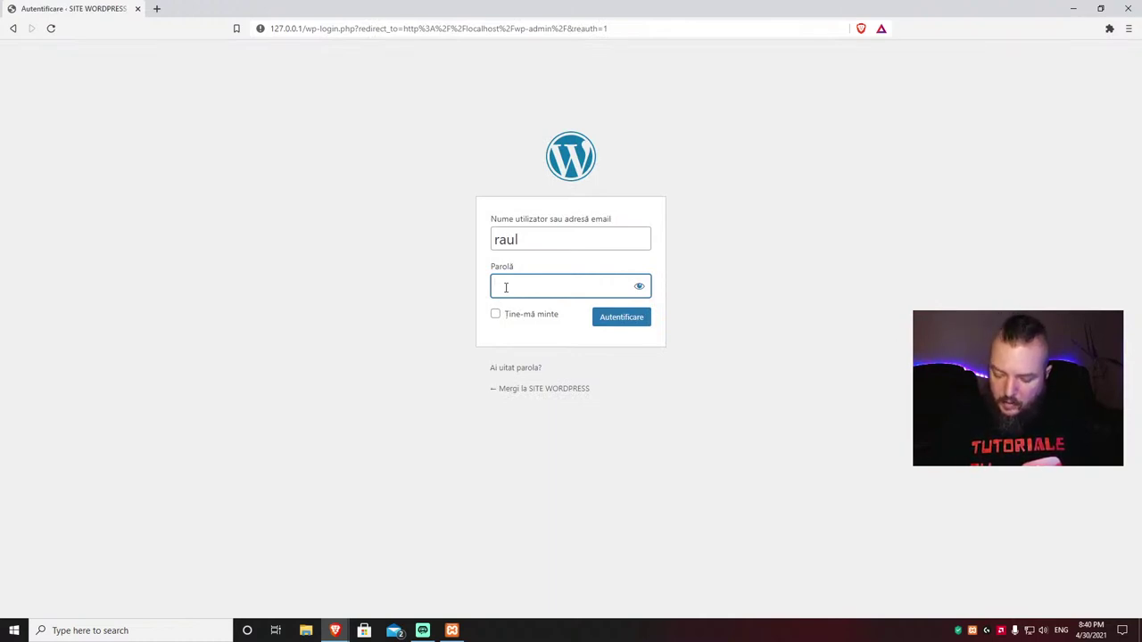
text(******)
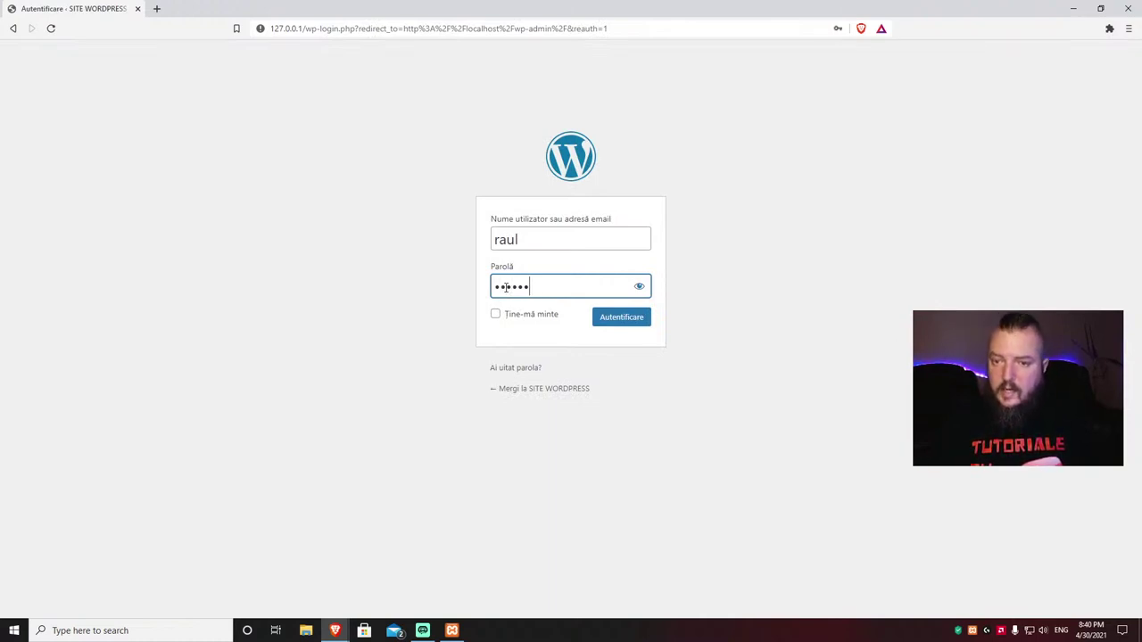
click(607, 319)
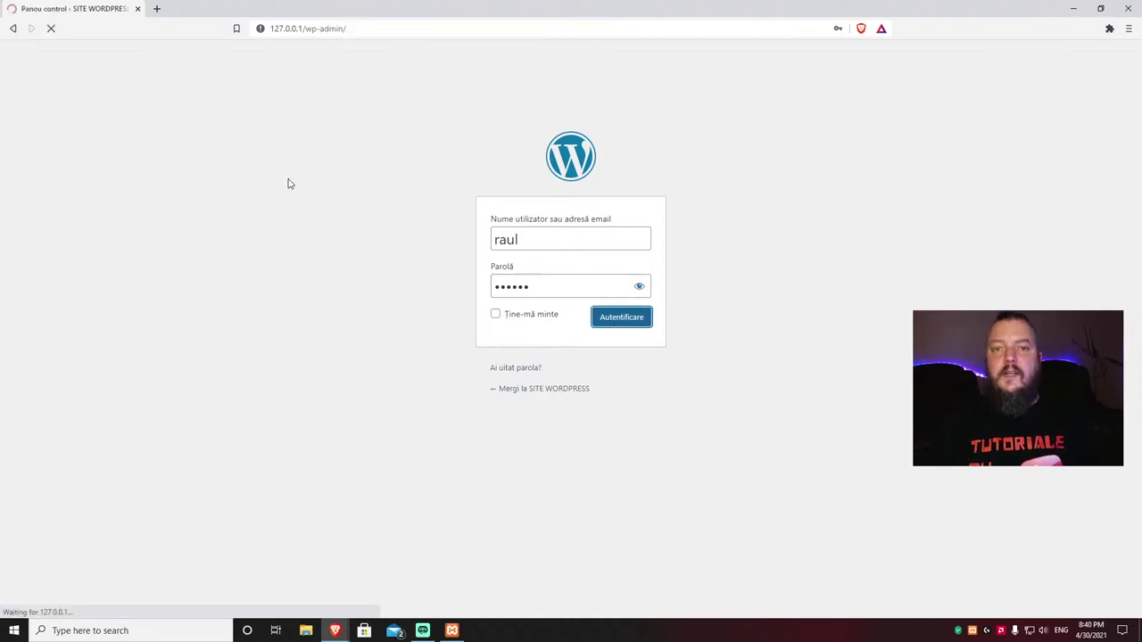
scroll(640, 364, down, 3)
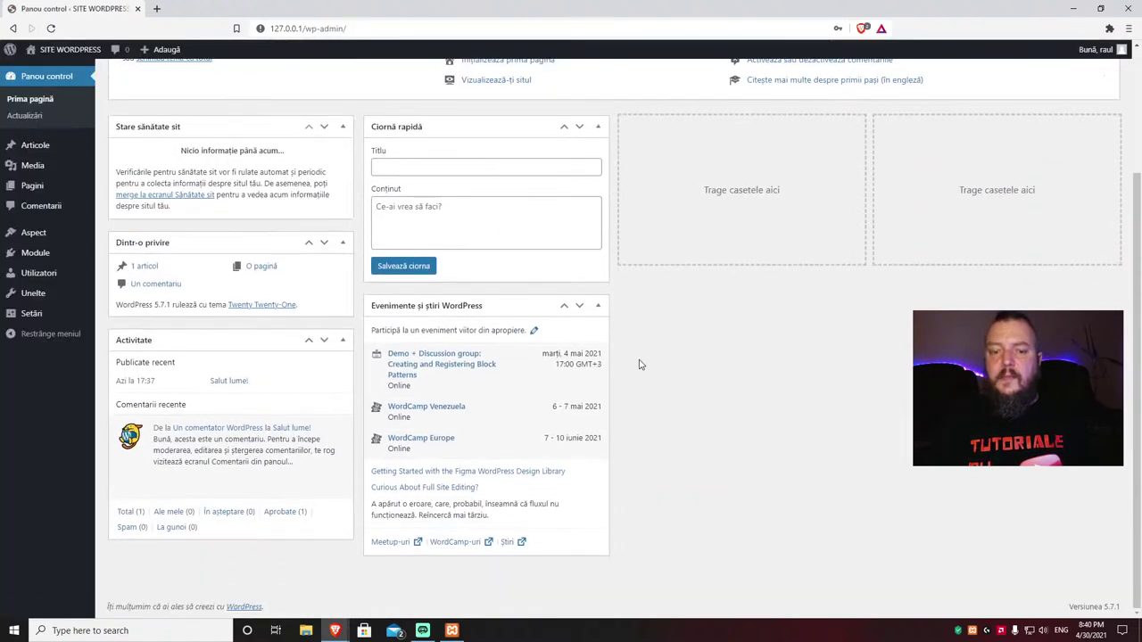
scroll(640, 364, up, 3)
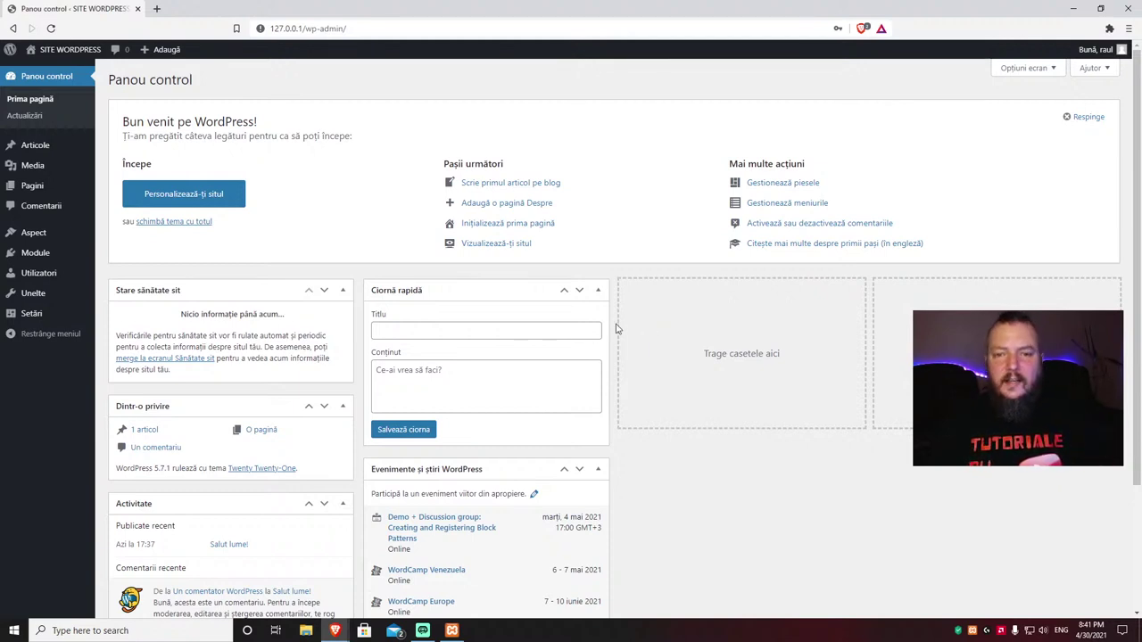
Step: Load tutorialecuraul.ro in a new Brave tab
click(156, 9)
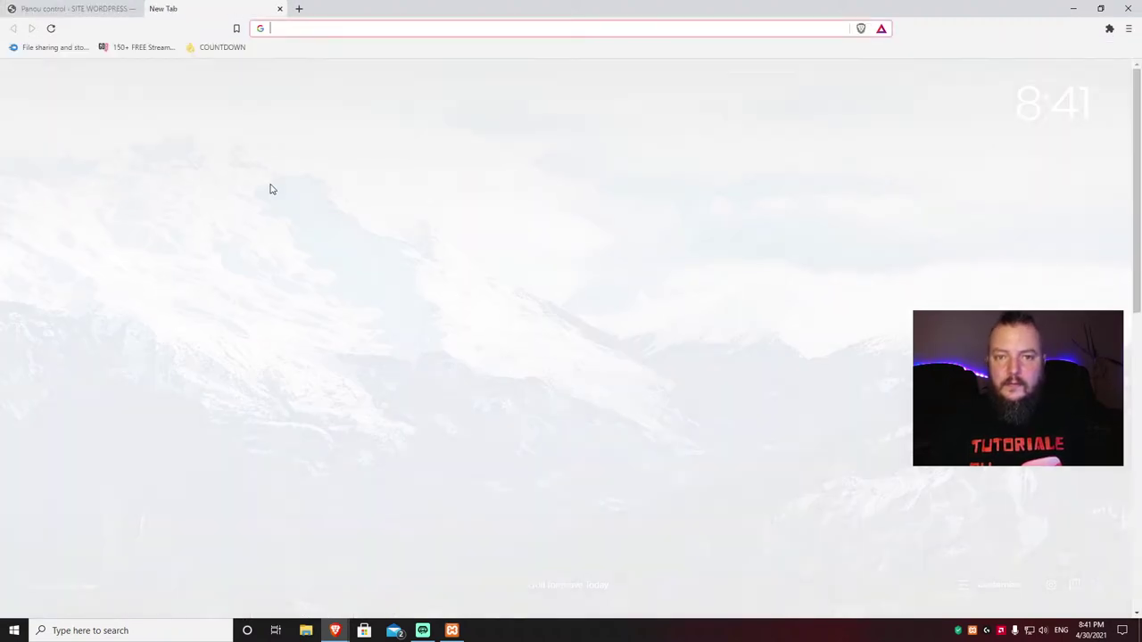
text(tut)
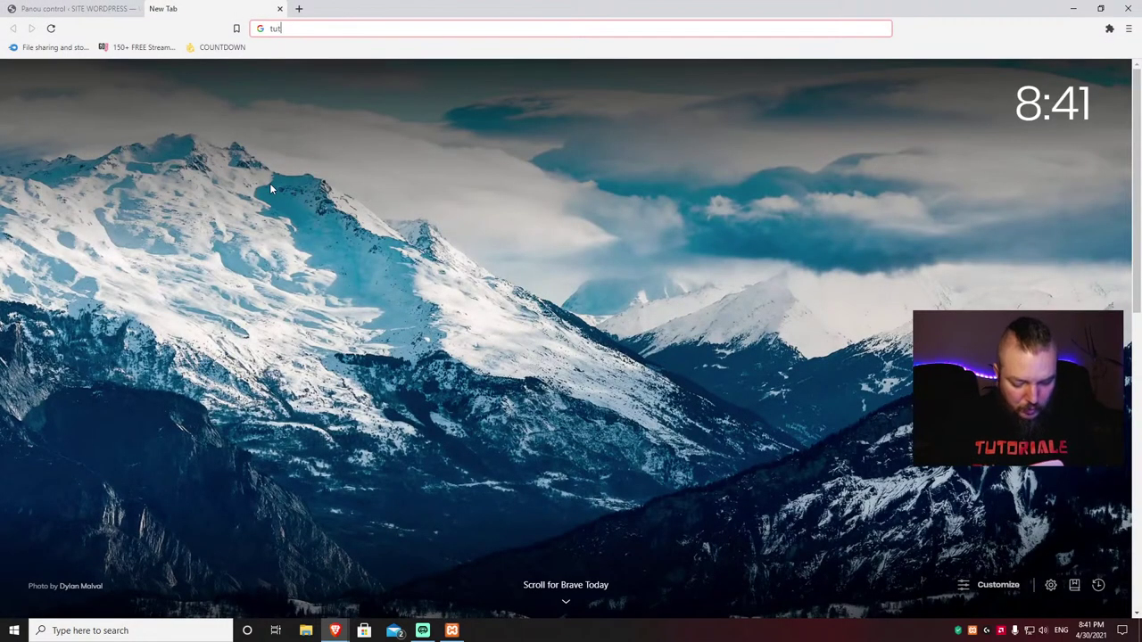
text(oriale)
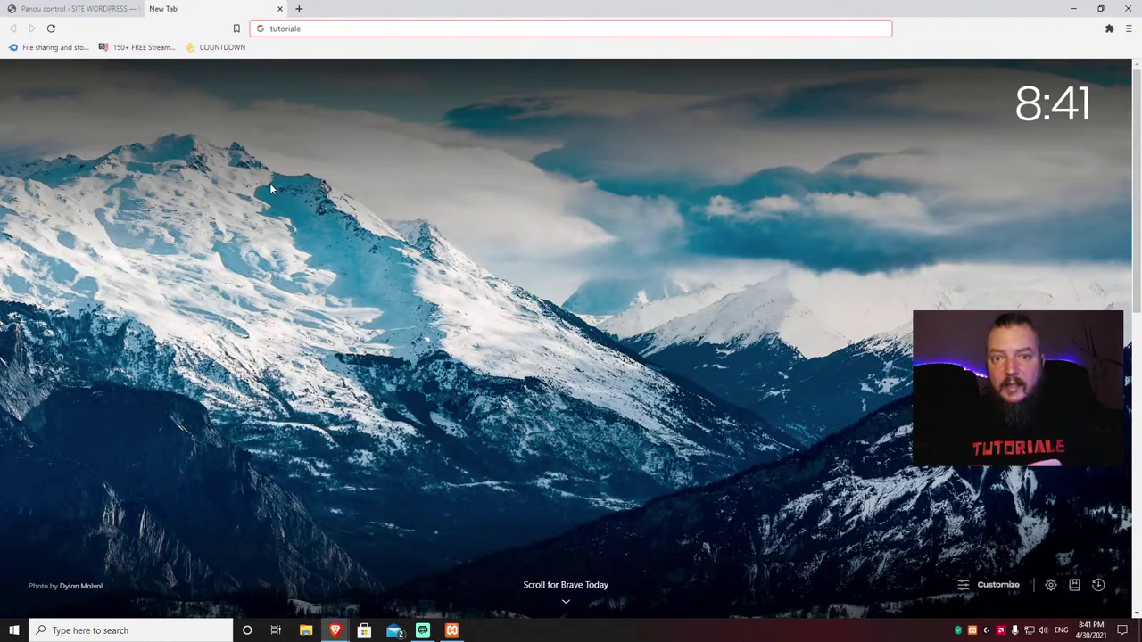
text(cu)
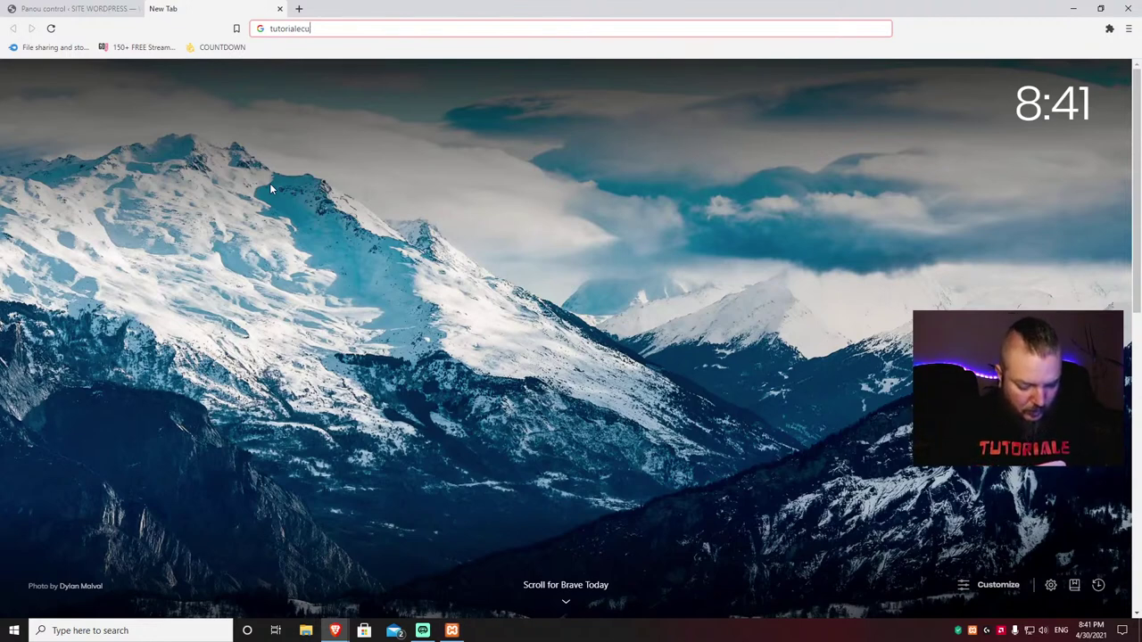
text(raul.ro)
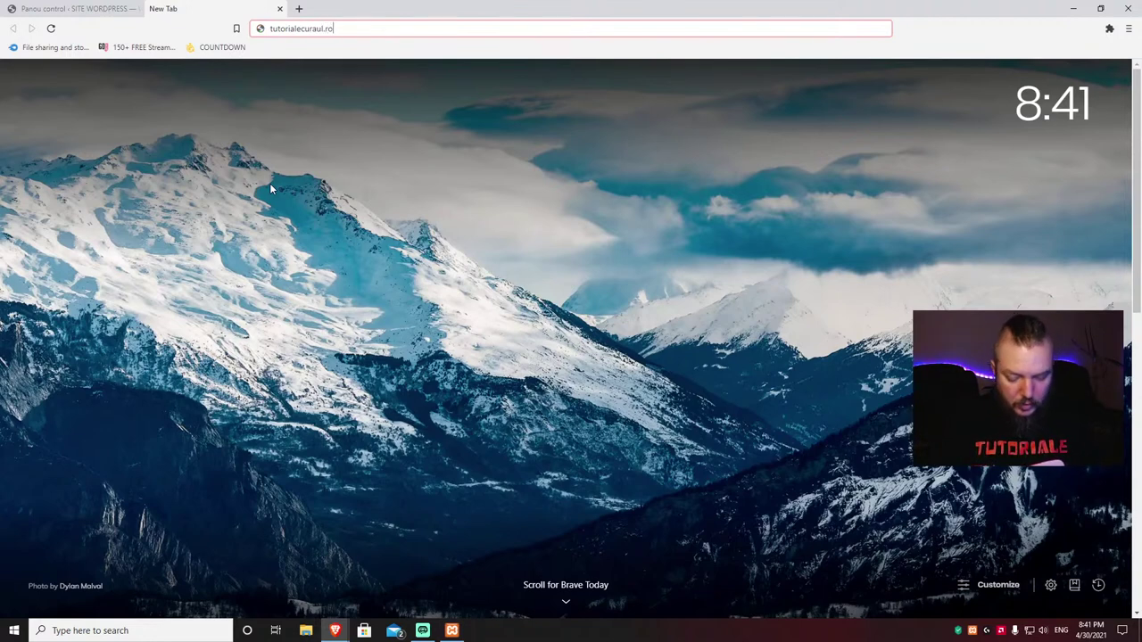
key(Return)
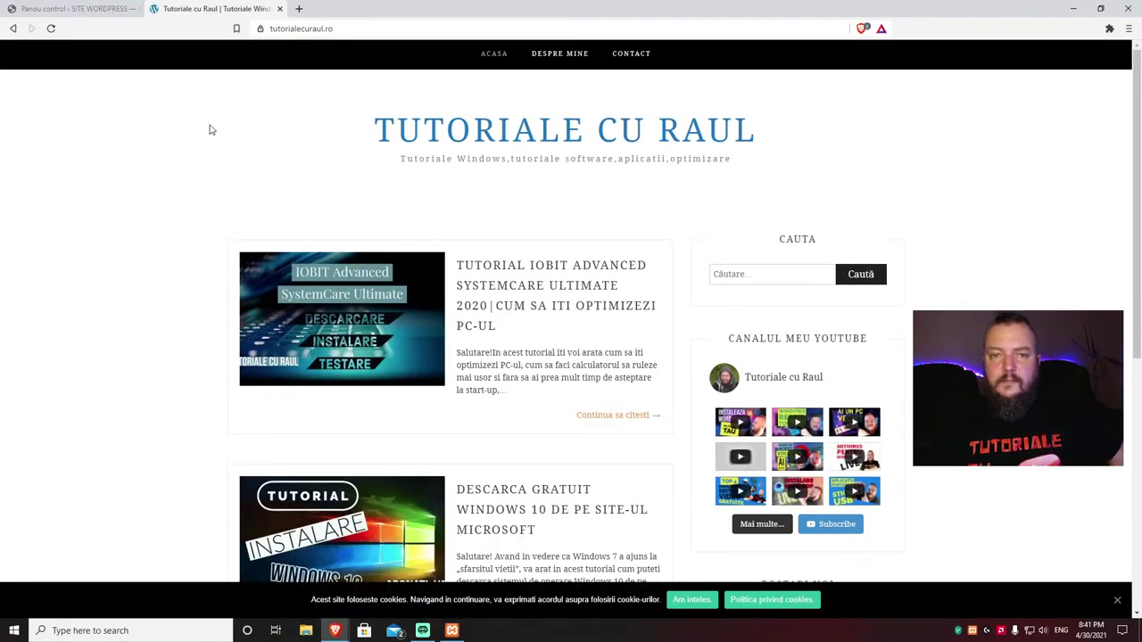
Step: Scroll the blog's home page with the IObit SystemCare, Windows 10 and VirtualBox posts
scroll(269, 208, down, 3)
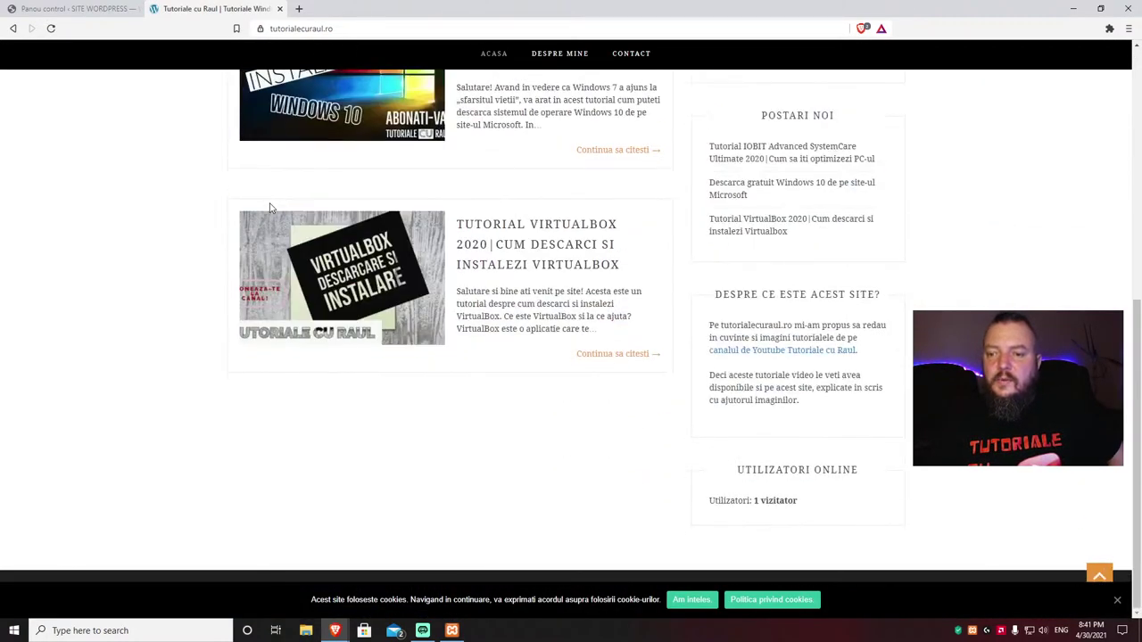
scroll(269, 207, up, 3)
scroll(269, 208, down, 6)
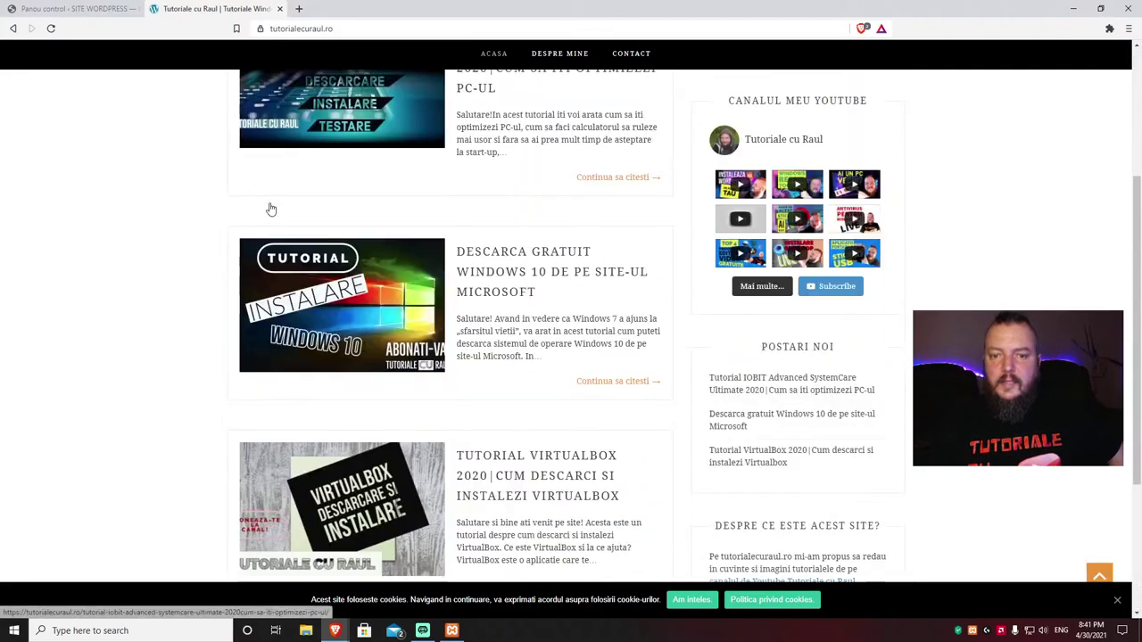
scroll(272, 208, up, 5)
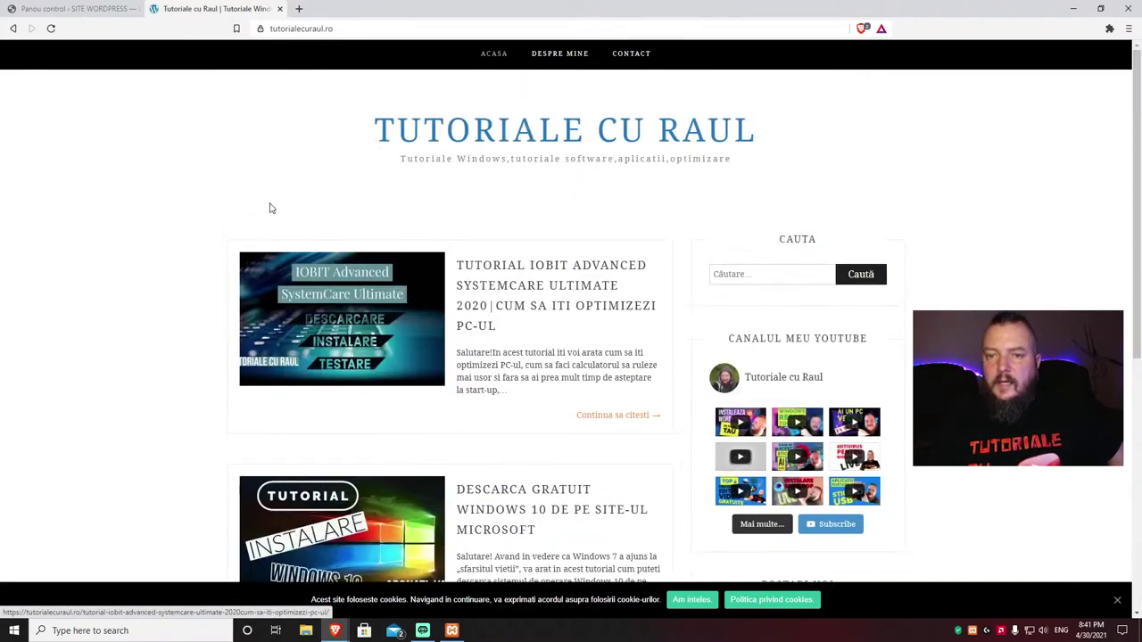
scroll(272, 209, down, 5)
scroll(271, 209, up, 5)
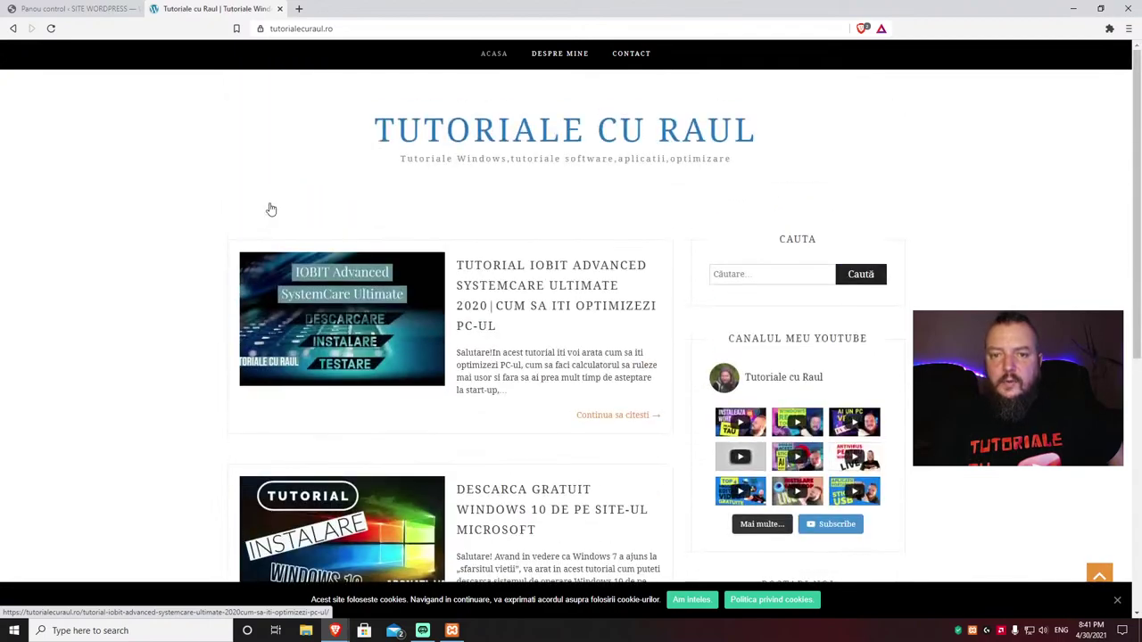
scroll(271, 209, down, 5)
scroll(271, 209, up, 5)
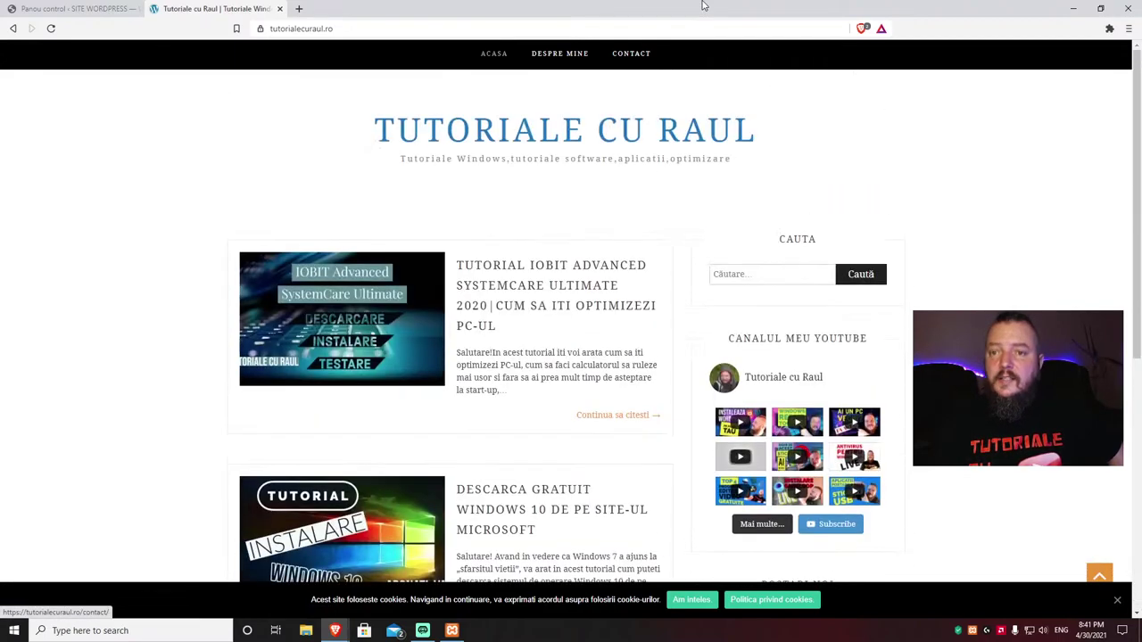
scroll(470, 219, down, 5)
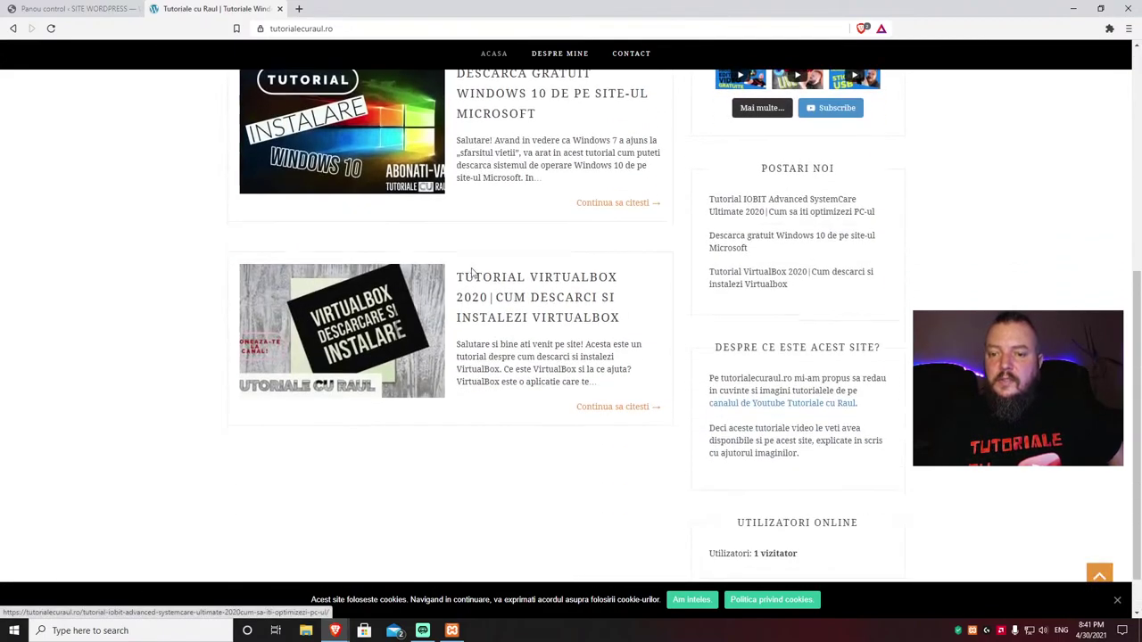
Step: Open the 'Tutorial VirtualBox 2020' post and browse its embedded video and related posts
click(429, 281)
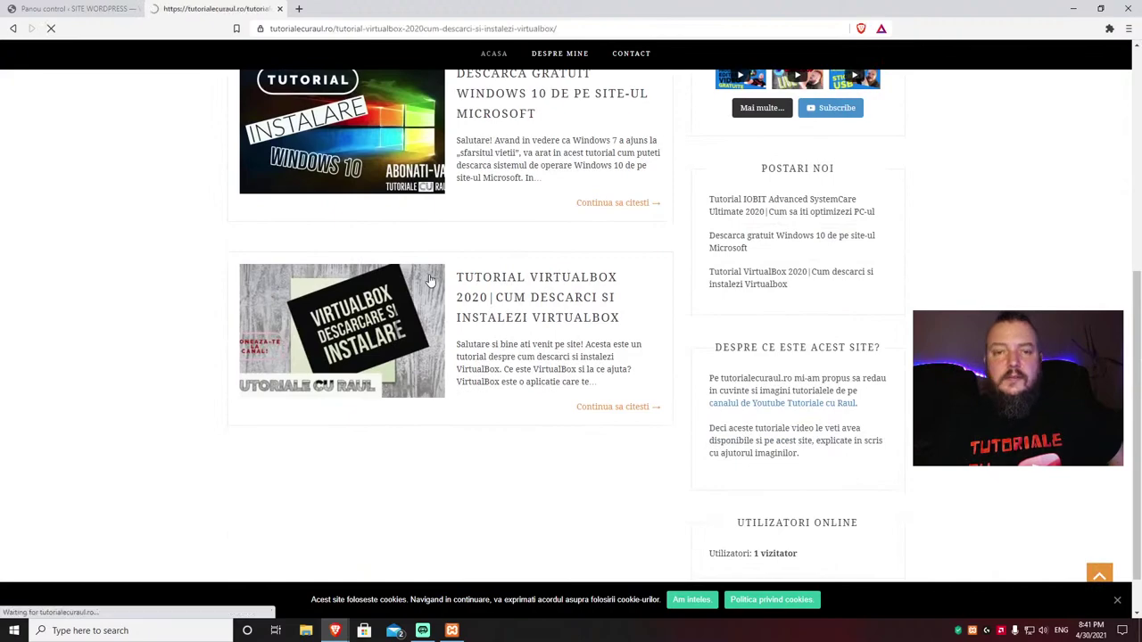
scroll(176, 251, down, 7)
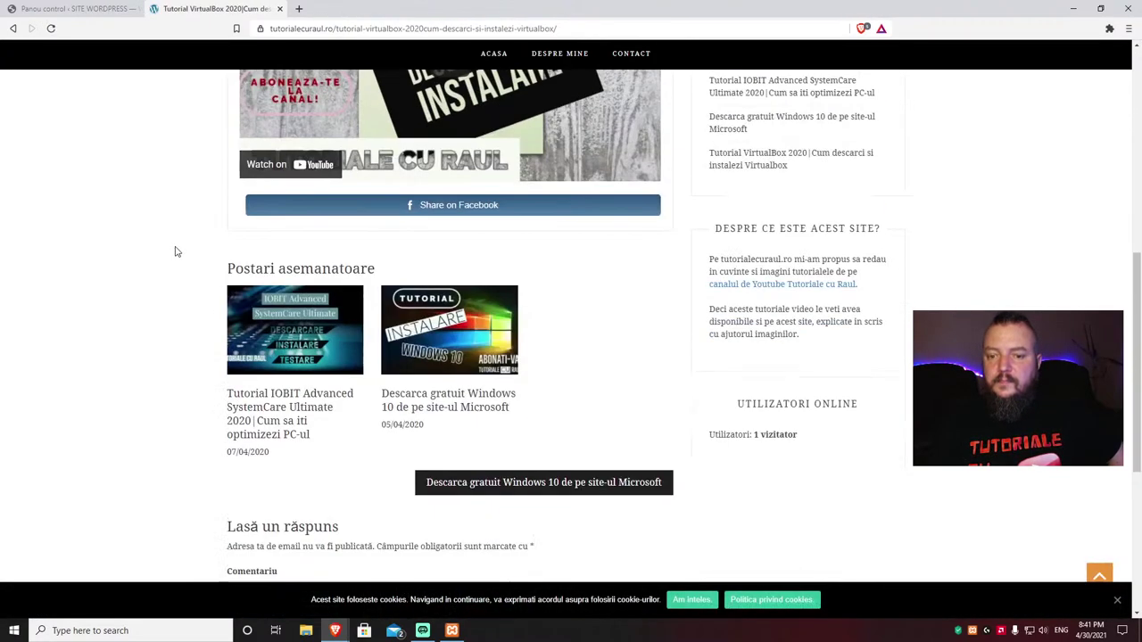
scroll(176, 251, up, 7)
scroll(176, 252, up, 1)
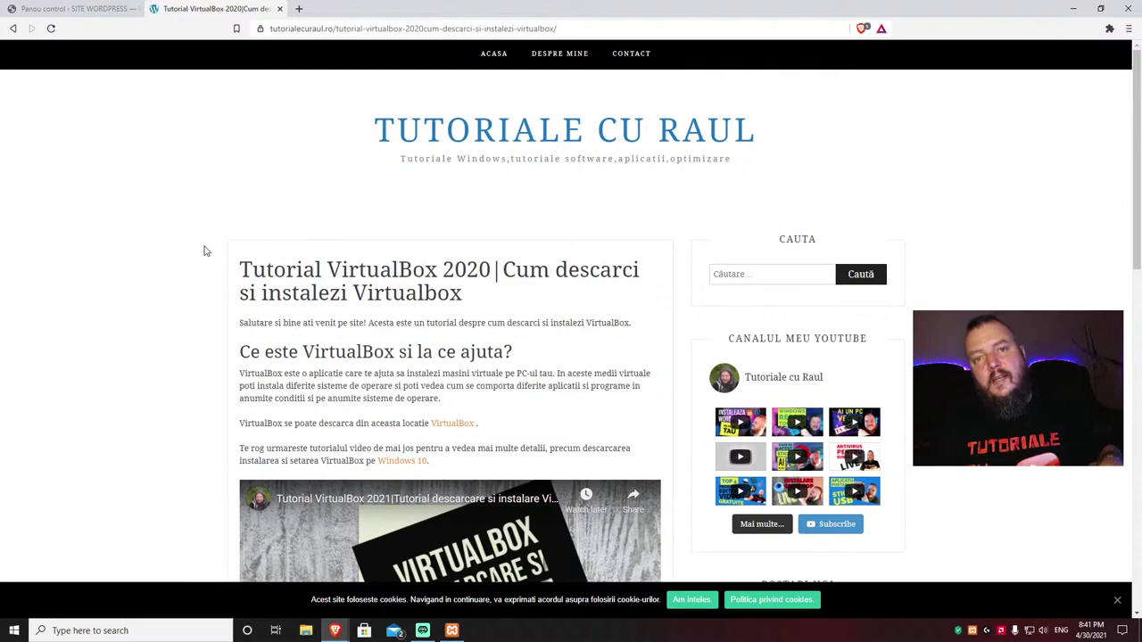
scroll(203, 251, down, 7)
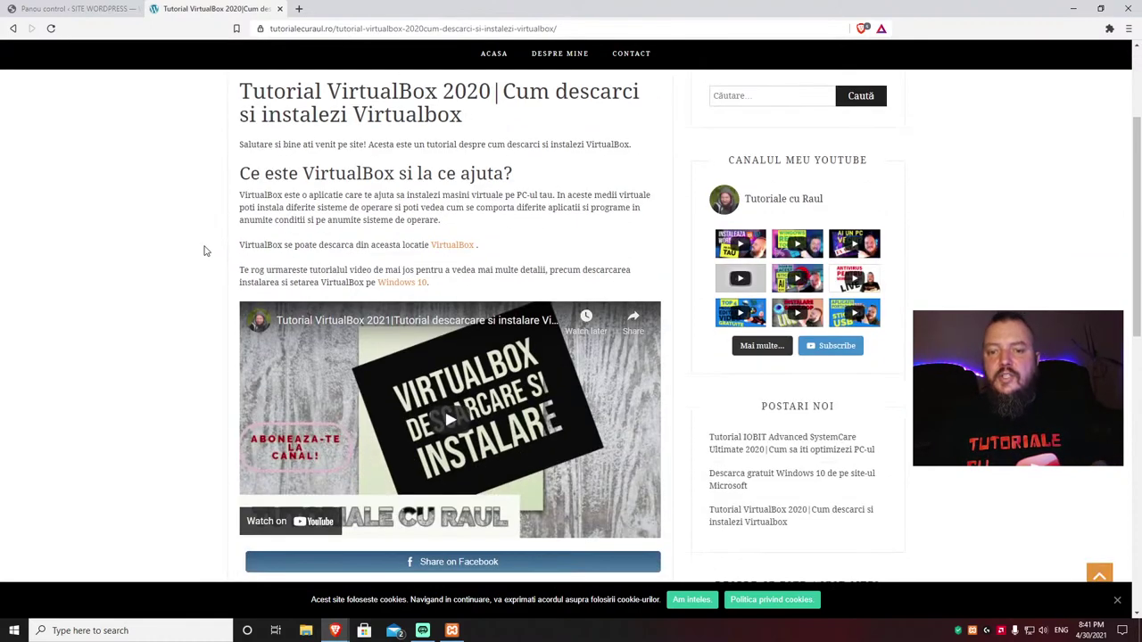
scroll(203, 251, up, 3)
scroll(203, 251, down, 2)
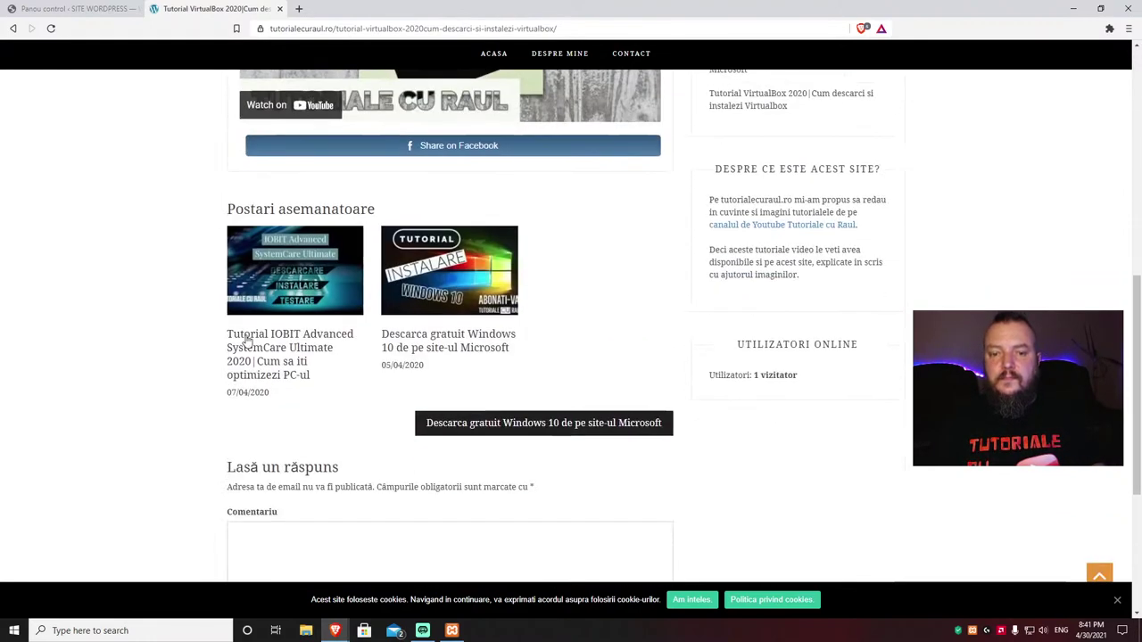
Step: Open the related 'Tutorial IOBIT Advanced SystemCare Ultimate 2020' post and browse its screenshots
click(271, 337)
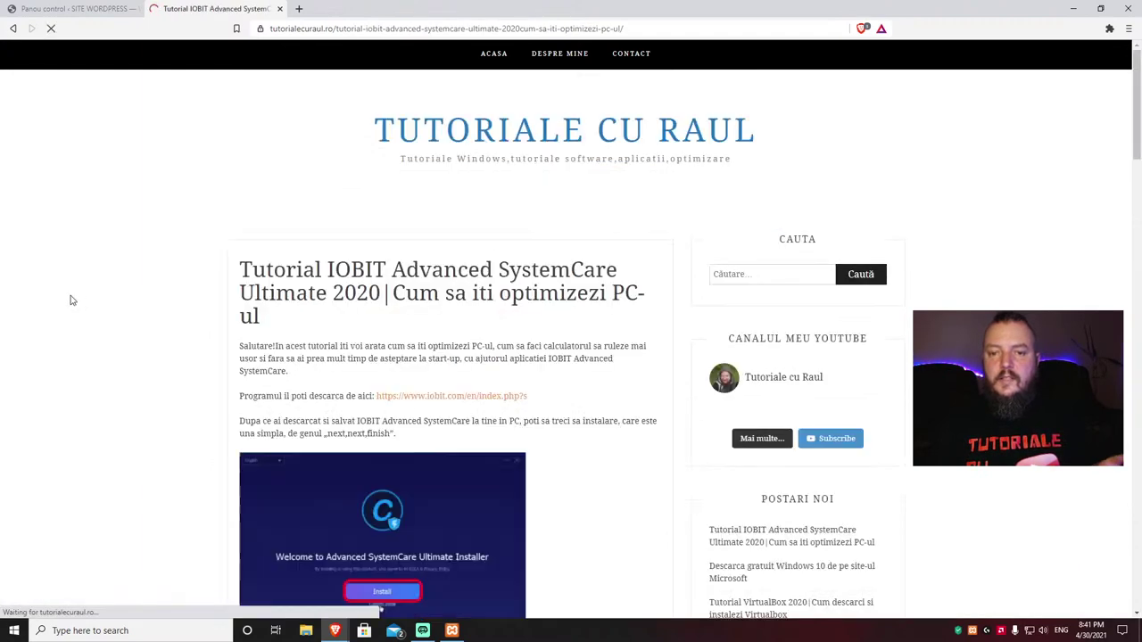
scroll(69, 298, down, 5)
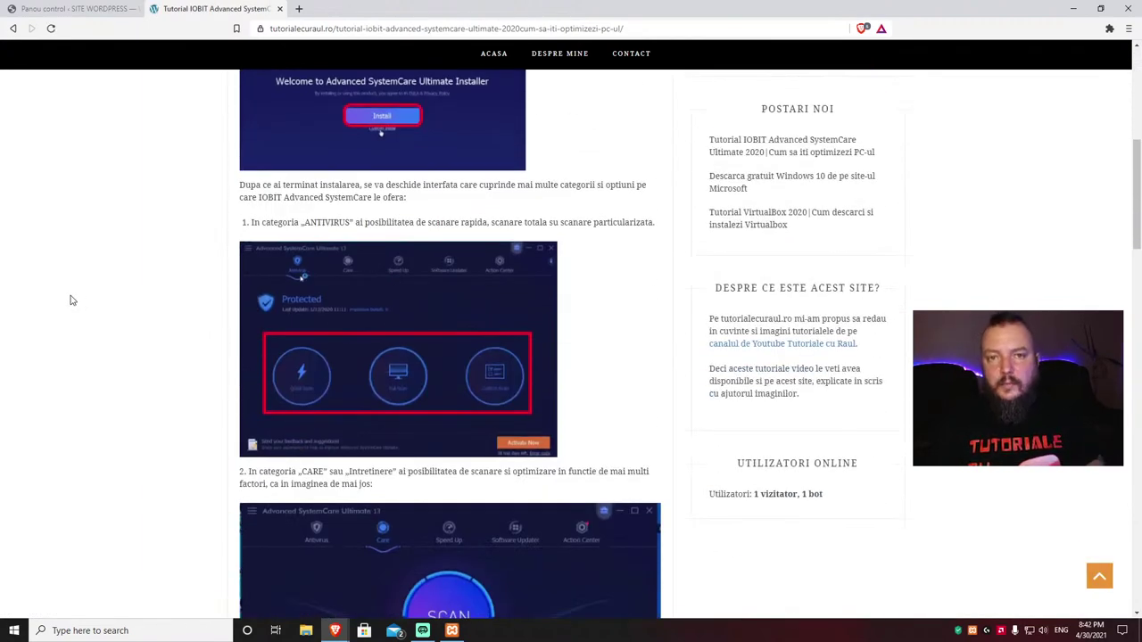
scroll(70, 301, up, 5)
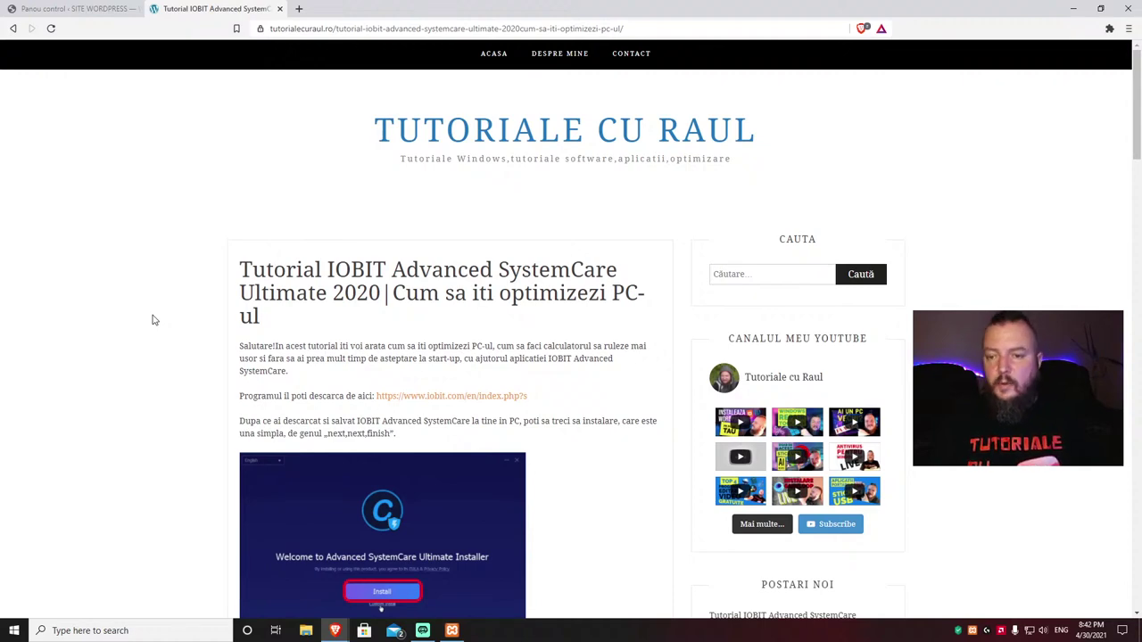
scroll(153, 319, down, 2)
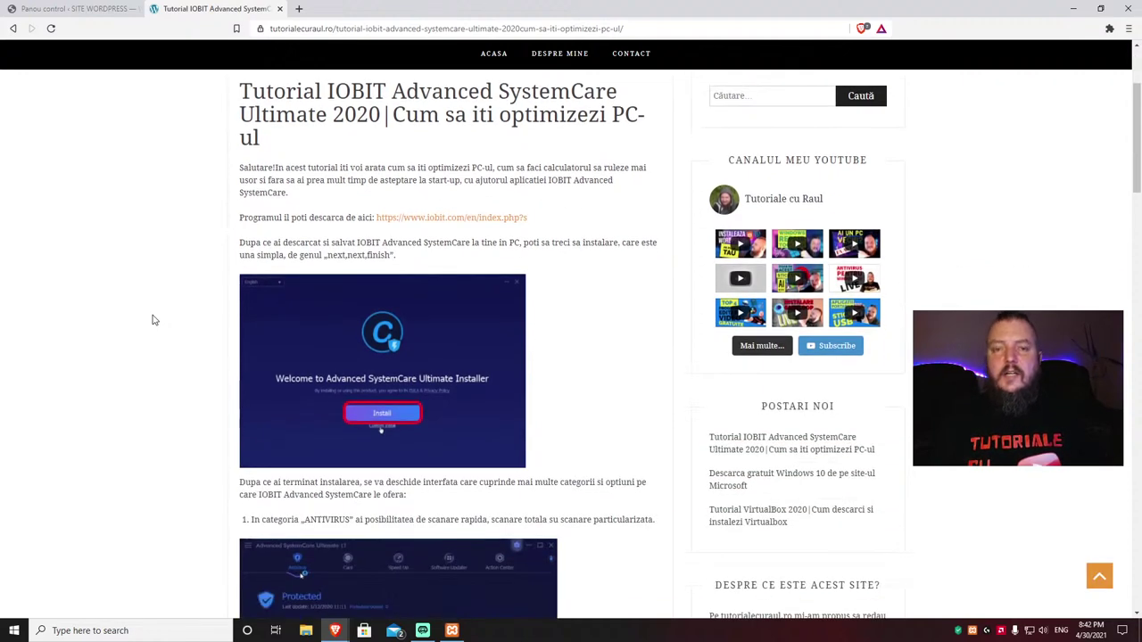
scroll(153, 319, down, 4)
scroll(153, 320, down, 3)
scroll(164, 319, up, 8)
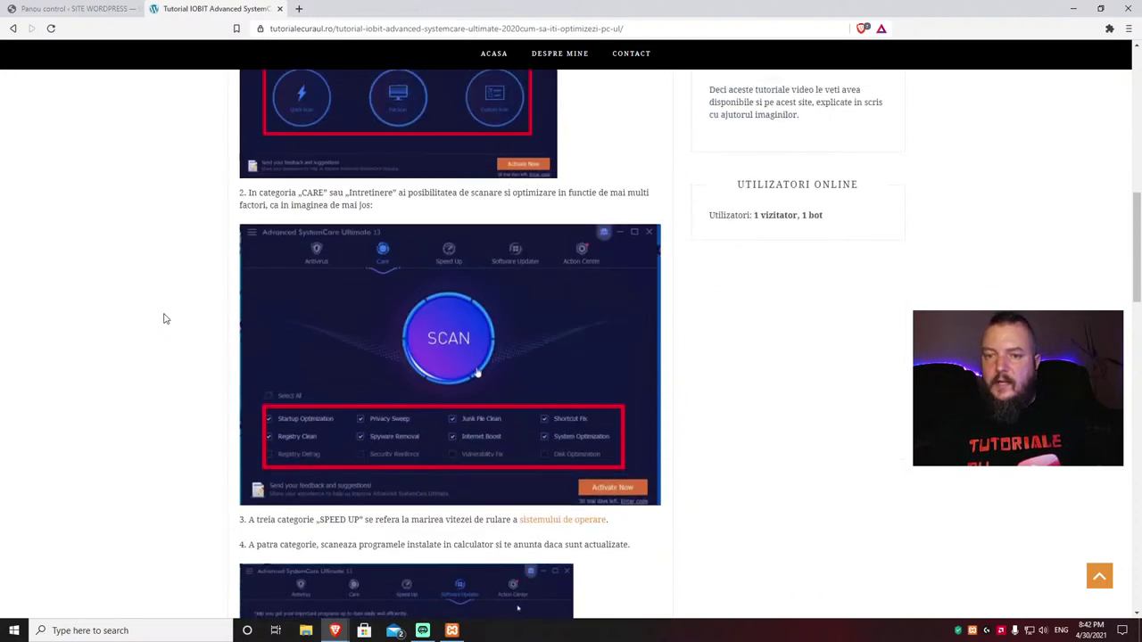
scroll(164, 318, up, 1)
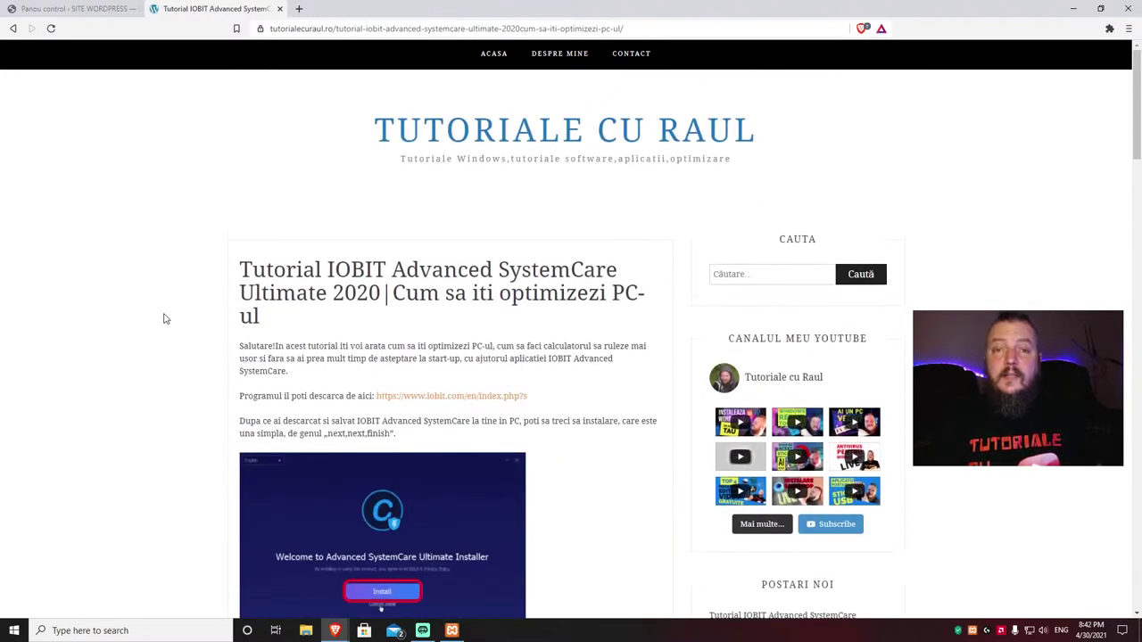